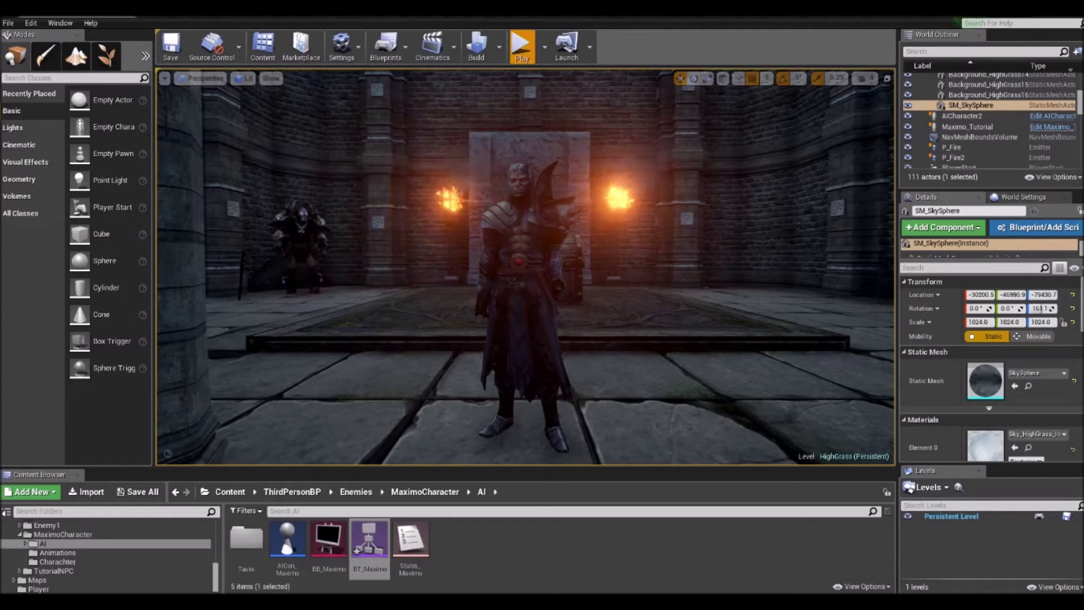
# Step: Play the level in the editor, walk forward to the castle gate, then end the session
pyautogui.click(522, 46)
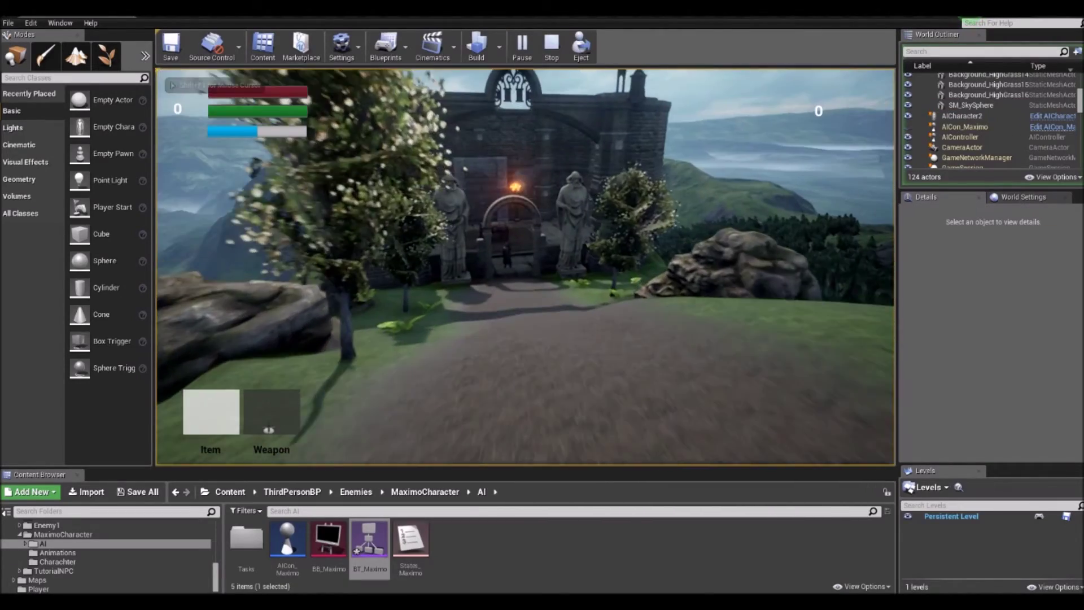
pyautogui.press('w')
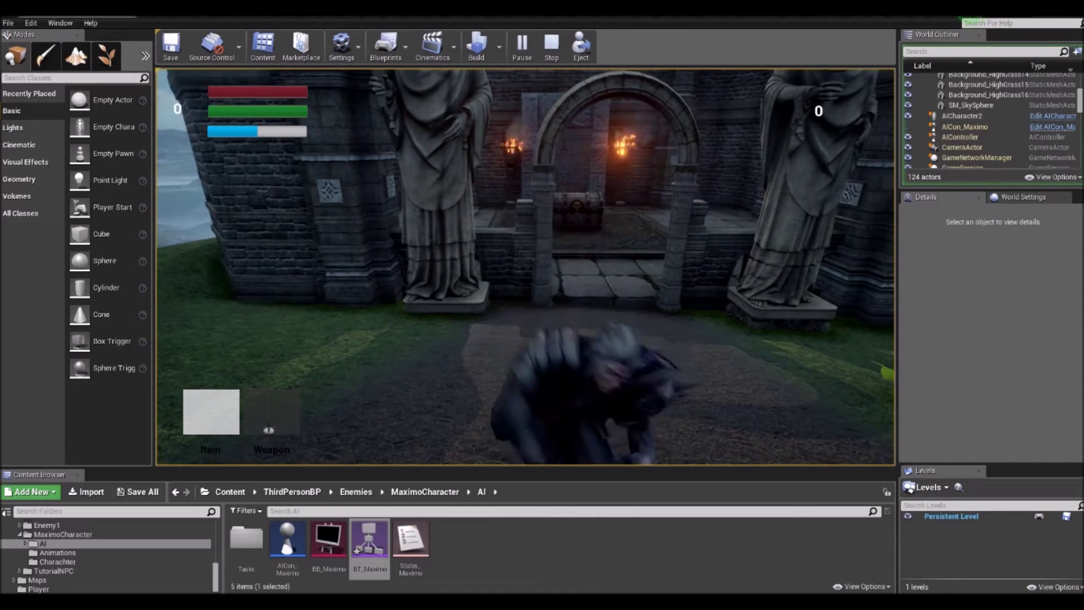
pyautogui.press('Escape')
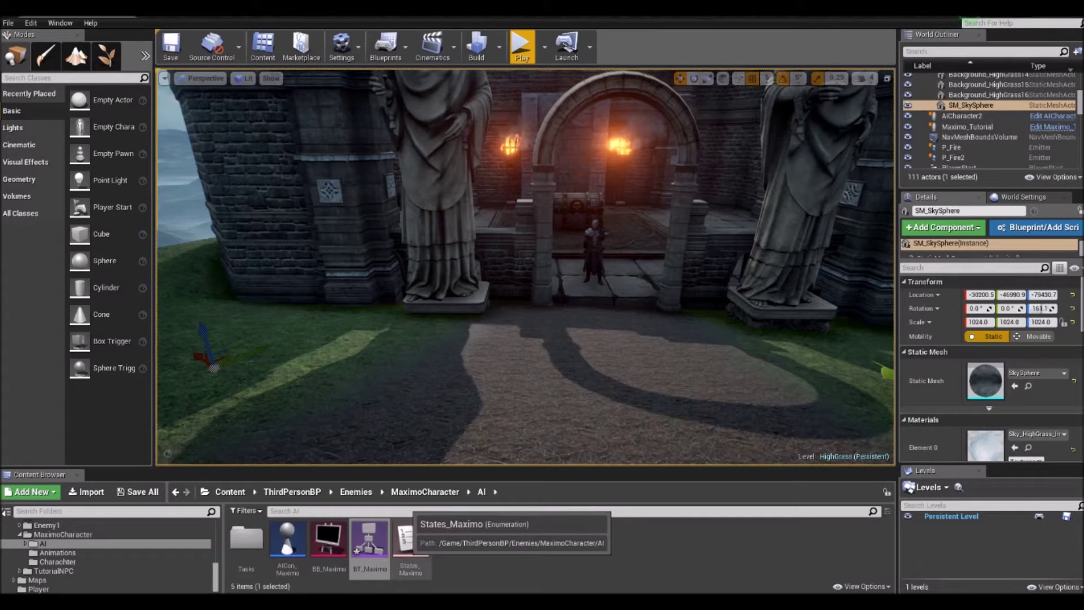
# Step: Open BT_Maximo and frame the graph from ROOT down to Task_Chase, Task_StopRunning and Task_Swing
pyautogui.doubleClick(369, 539)
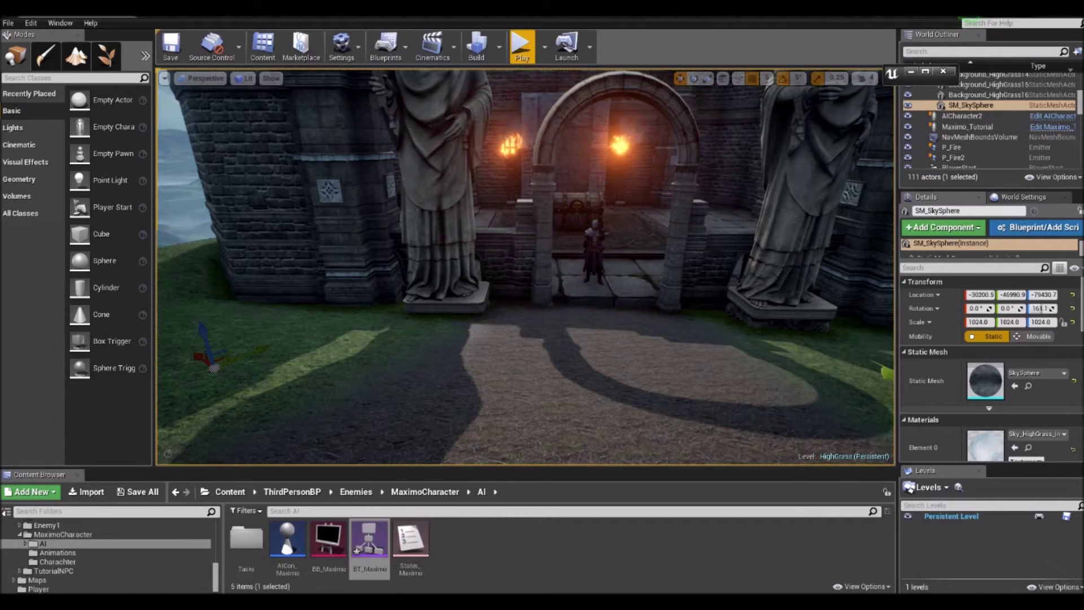
pyautogui.scroll(-3, 530, 299)
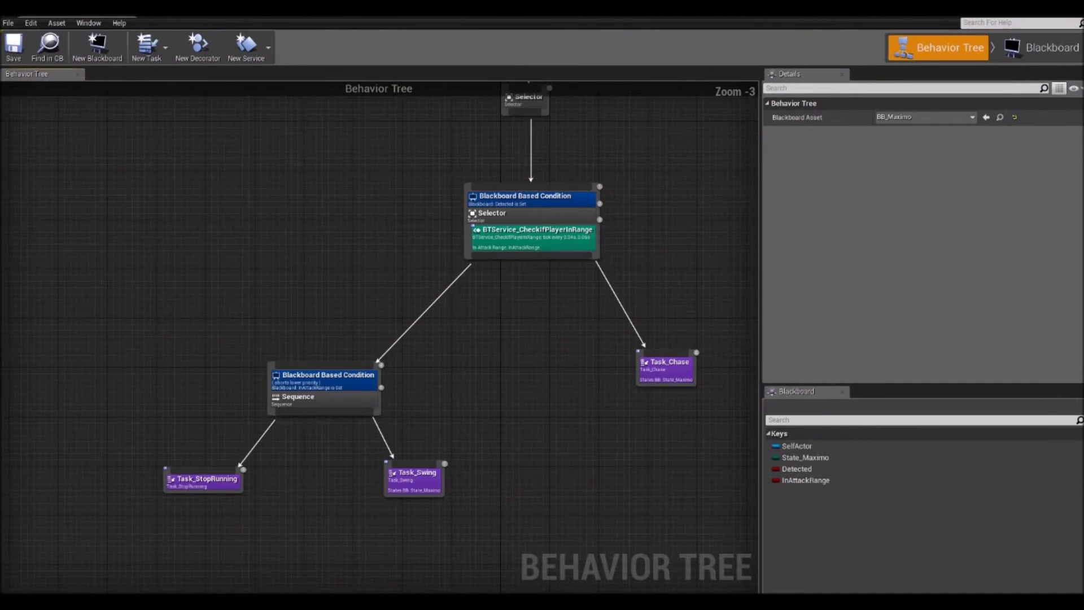
pyautogui.moveTo(531, 299); pyautogui.dragTo(487, 338, button='right')
pyautogui.scroll(-2, 487, 359)
pyautogui.scroll(2, 487, 359)
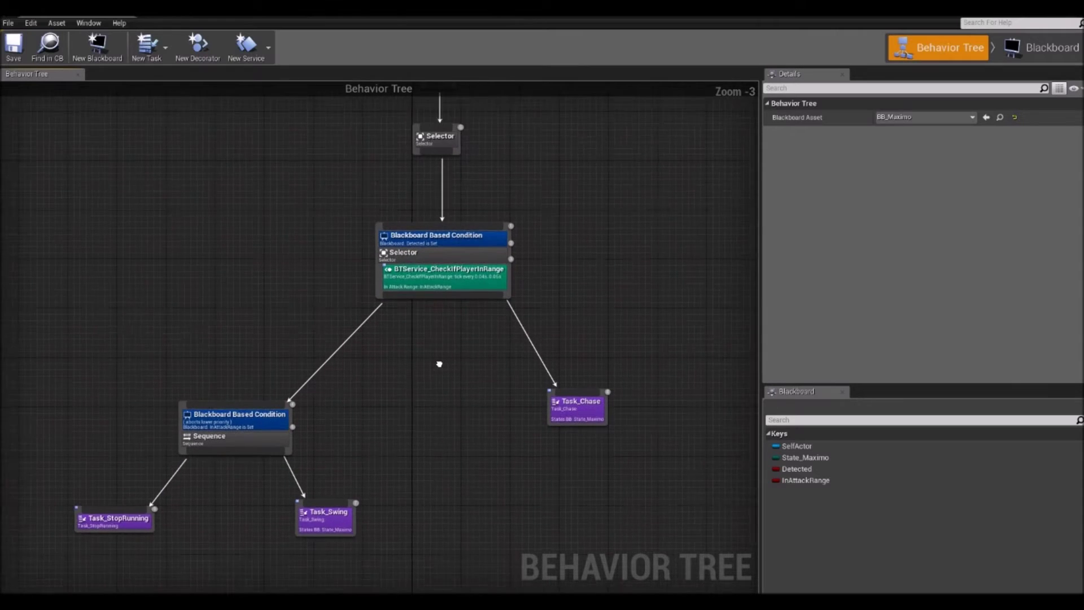
pyautogui.moveTo(438, 366); pyautogui.dragTo(442, 399, button='right')
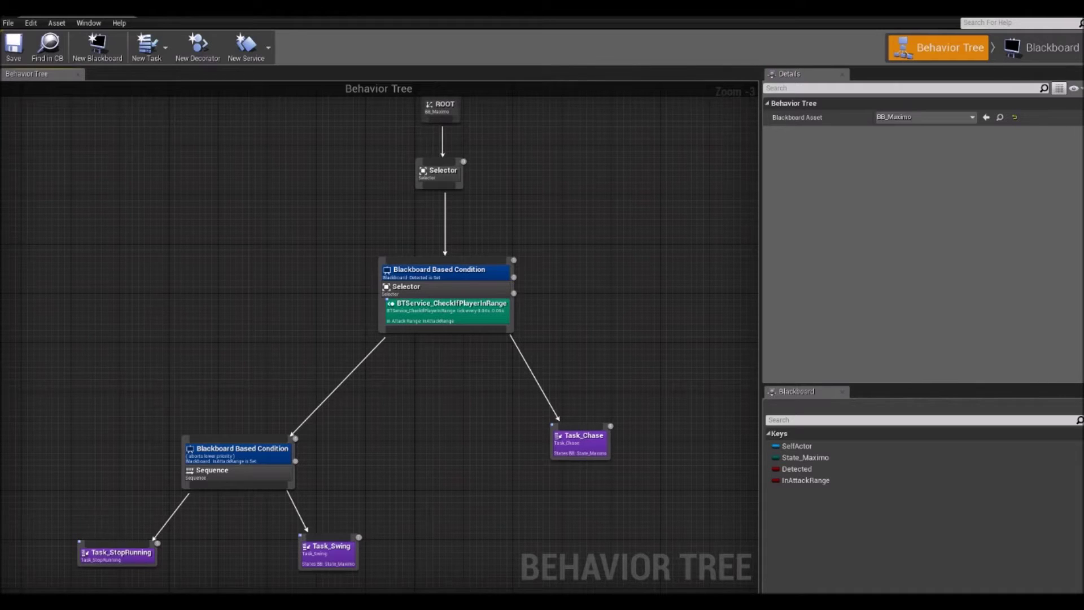
pyautogui.moveTo(395, 396); pyautogui.dragTo(405, 298, button='right')
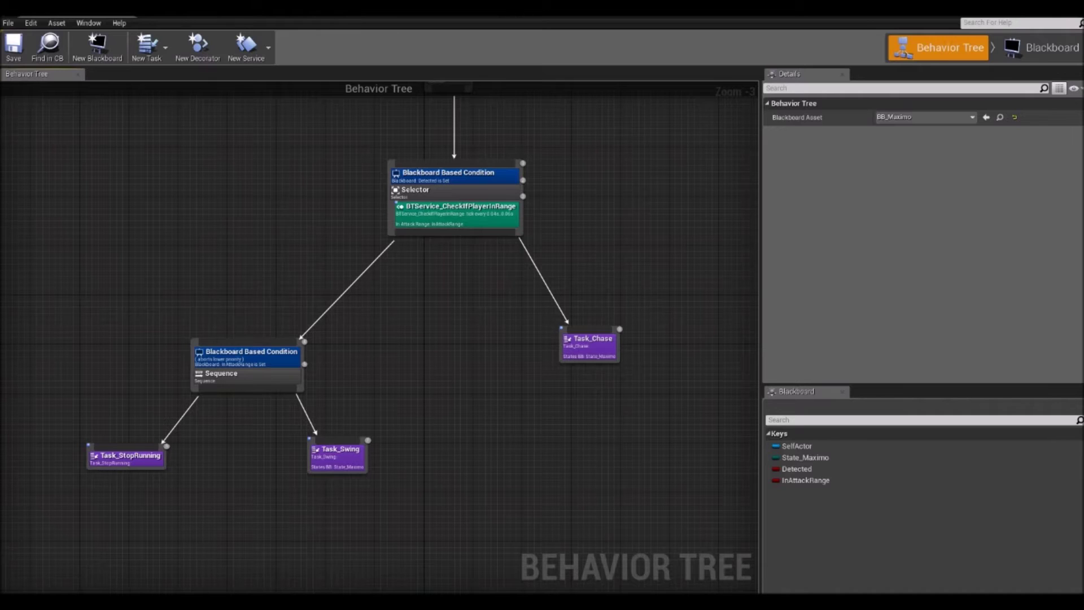
pyautogui.click(590, 353)
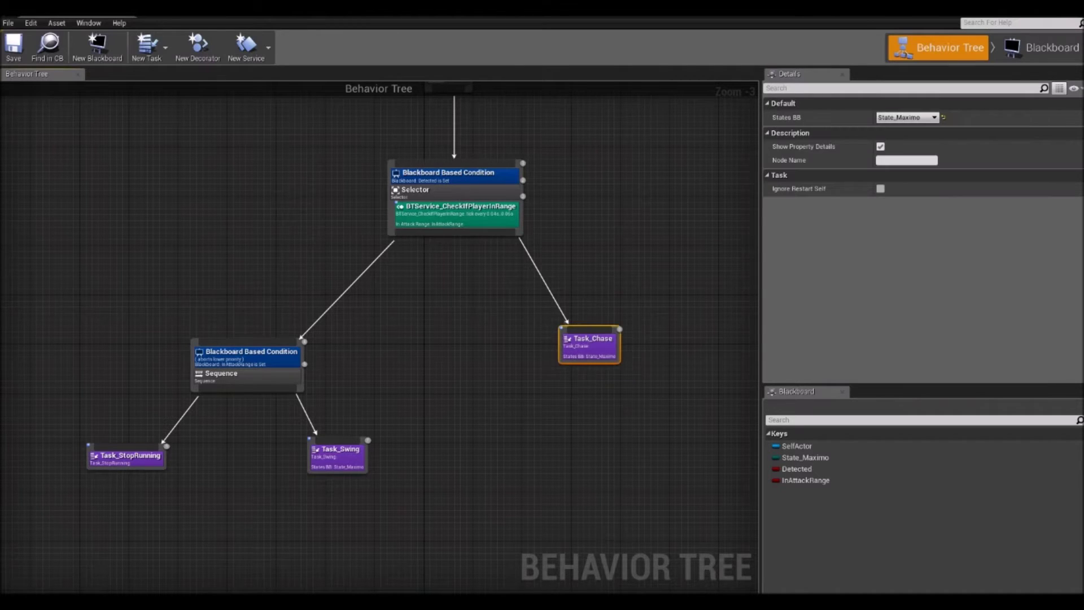
pyautogui.click(337, 459)
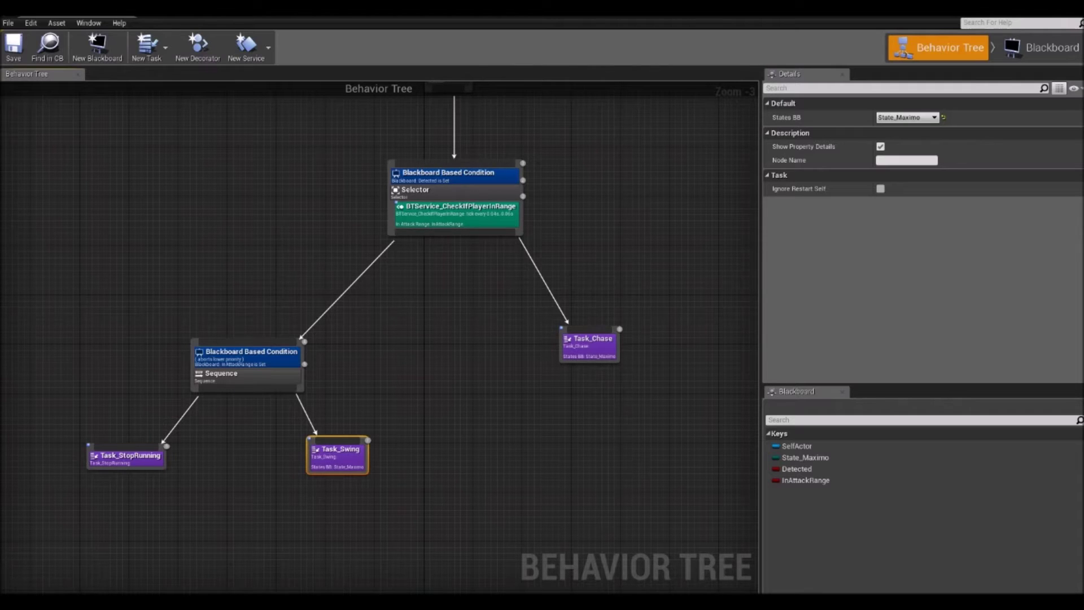
pyautogui.click(565, 226)
pyautogui.moveTo(565, 226); pyautogui.dragTo(555, 348, button='right')
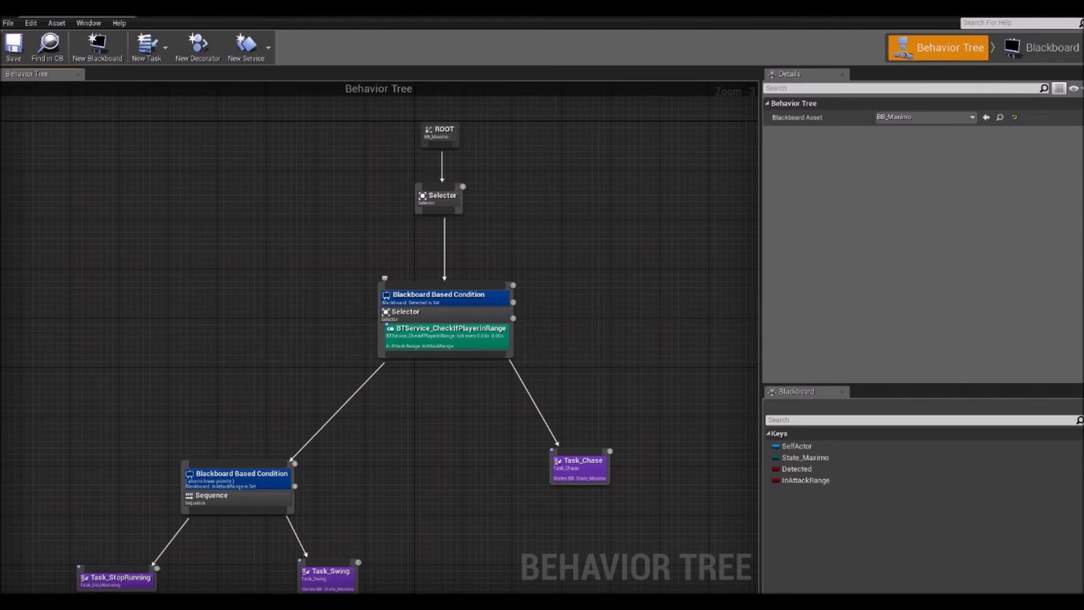
pyautogui.moveTo(398, 450); pyautogui.dragTo(439, 366, button='right')
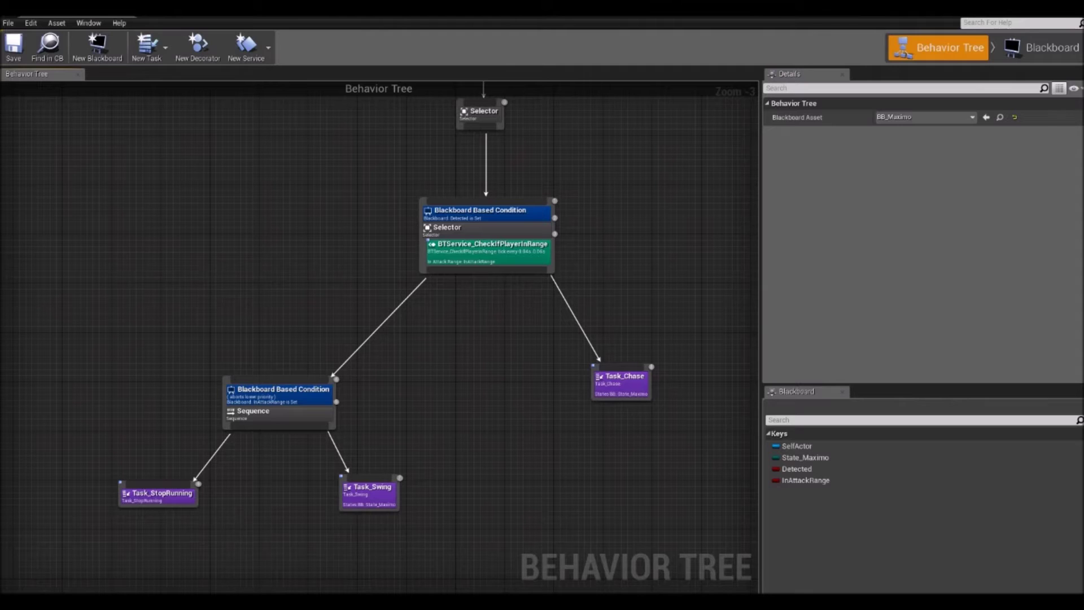
pyautogui.rightClick(435, 331)
pyautogui.scroll(3, 395, 226)
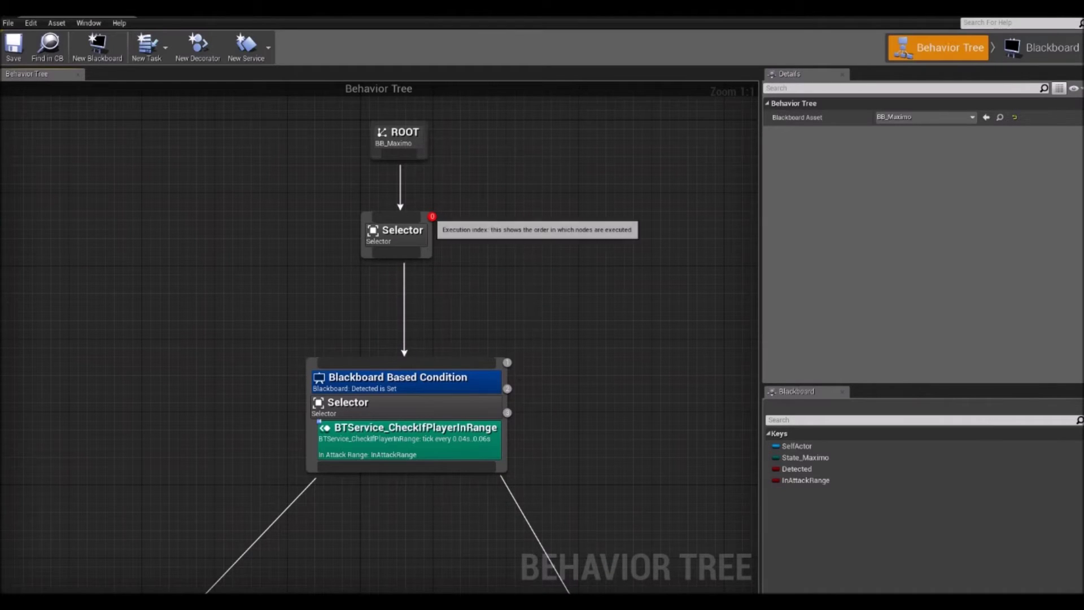
pyautogui.moveTo(402, 202); pyautogui.dragTo(402, 85, button='right')
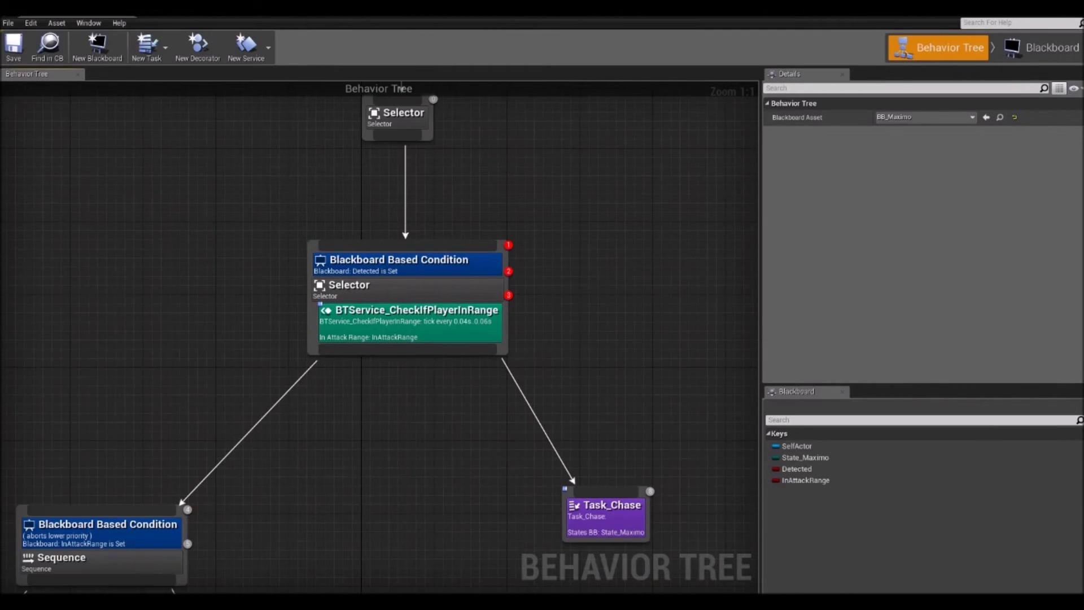
pyautogui.moveTo(402, 88); pyautogui.dragTo(410, 191, button='right')
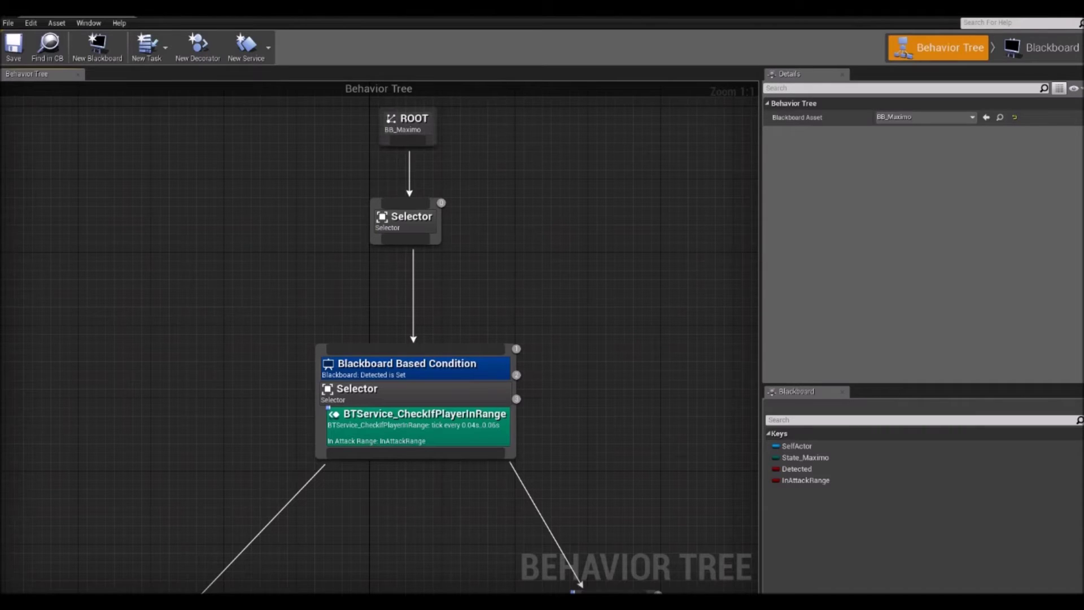
pyautogui.moveTo(363, 534); pyautogui.dragTo(431, 368, button='right')
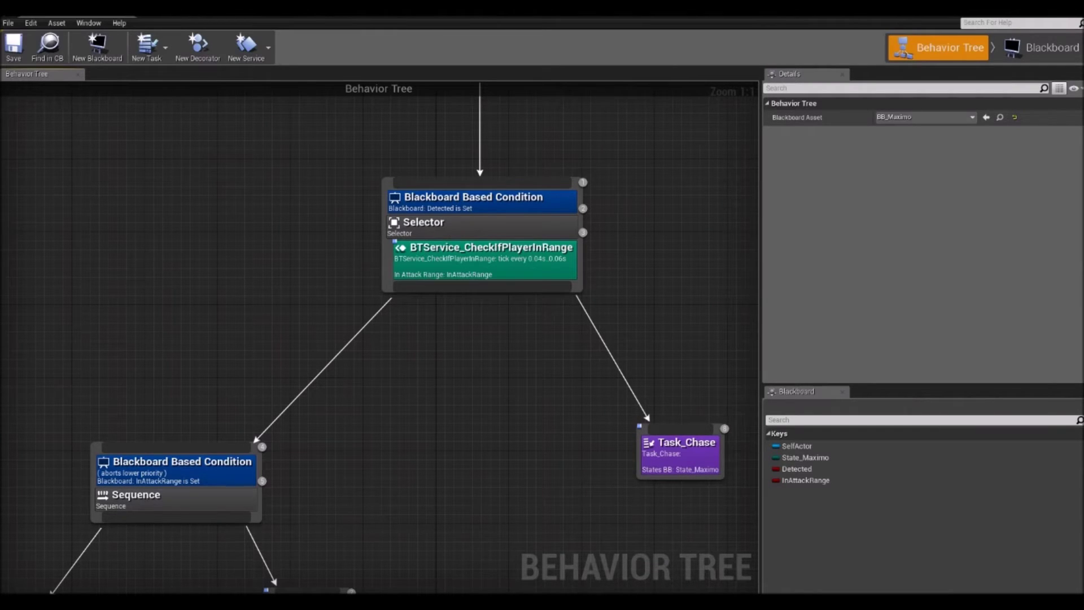
pyautogui.moveTo(351, 481); pyautogui.dragTo(463, 335, button='right')
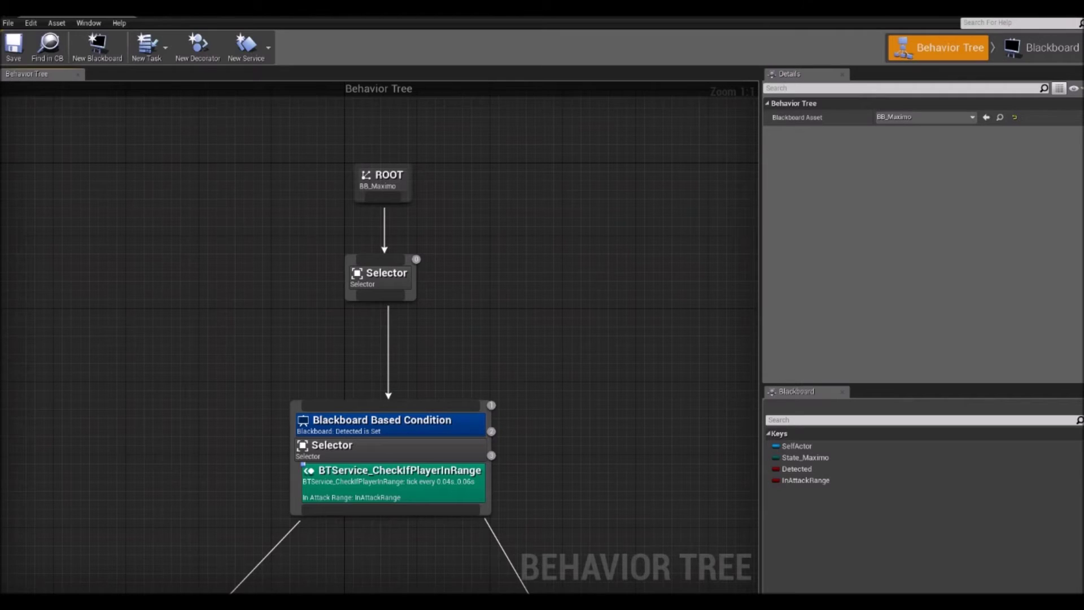
pyautogui.moveTo(369, 193); pyautogui.dragTo(398, 164, button='right')
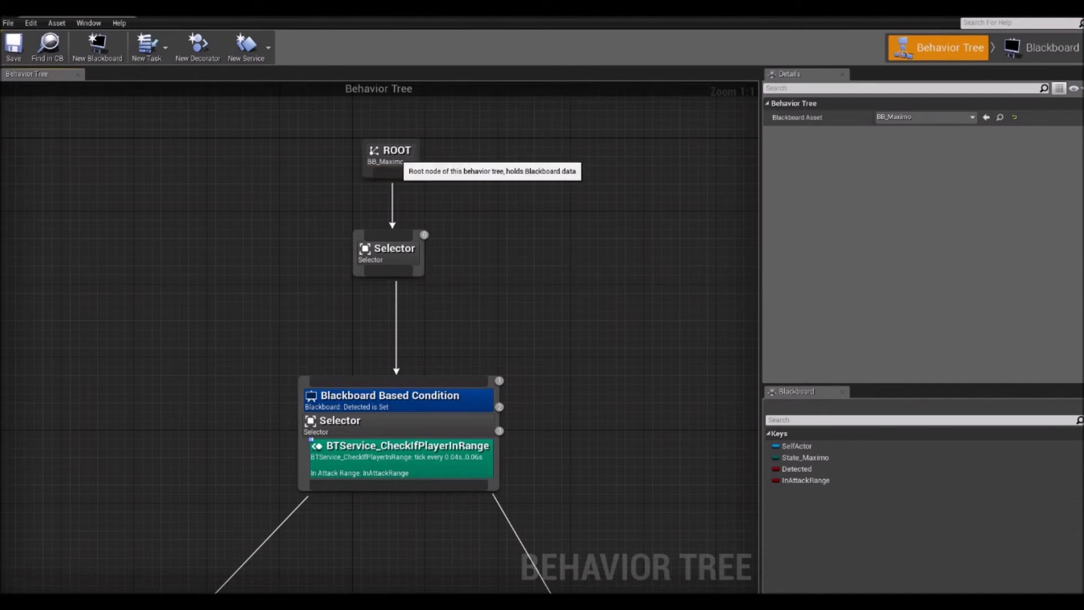
pyautogui.moveTo(363, 594); pyautogui.dragTo(495, 476, button='right')
pyautogui.scroll(-1, 421, 438)
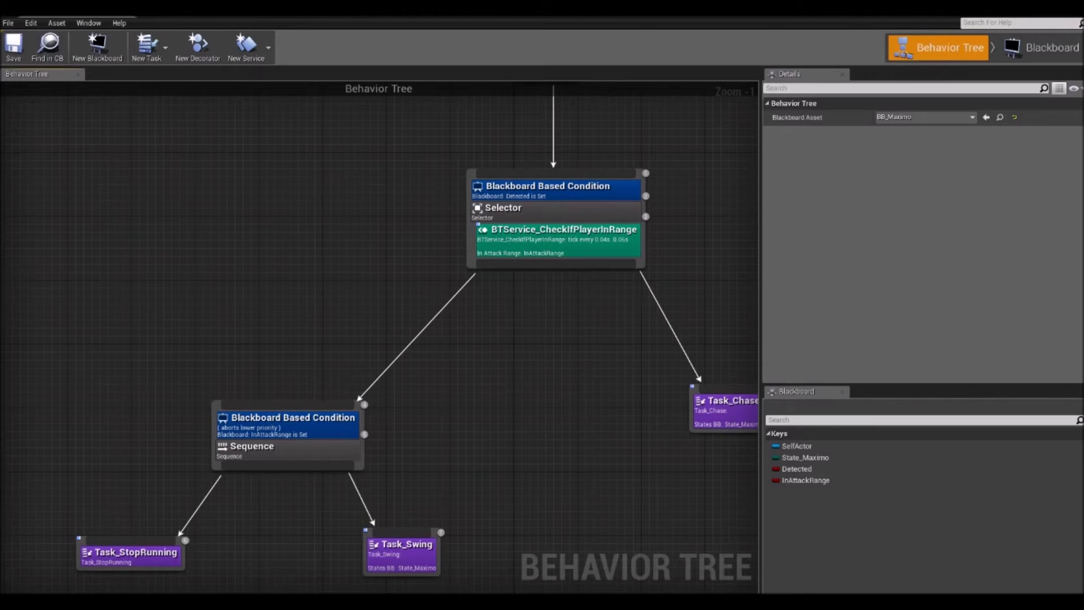
pyautogui.moveTo(497, 317); pyautogui.dragTo(479, 475, button='right')
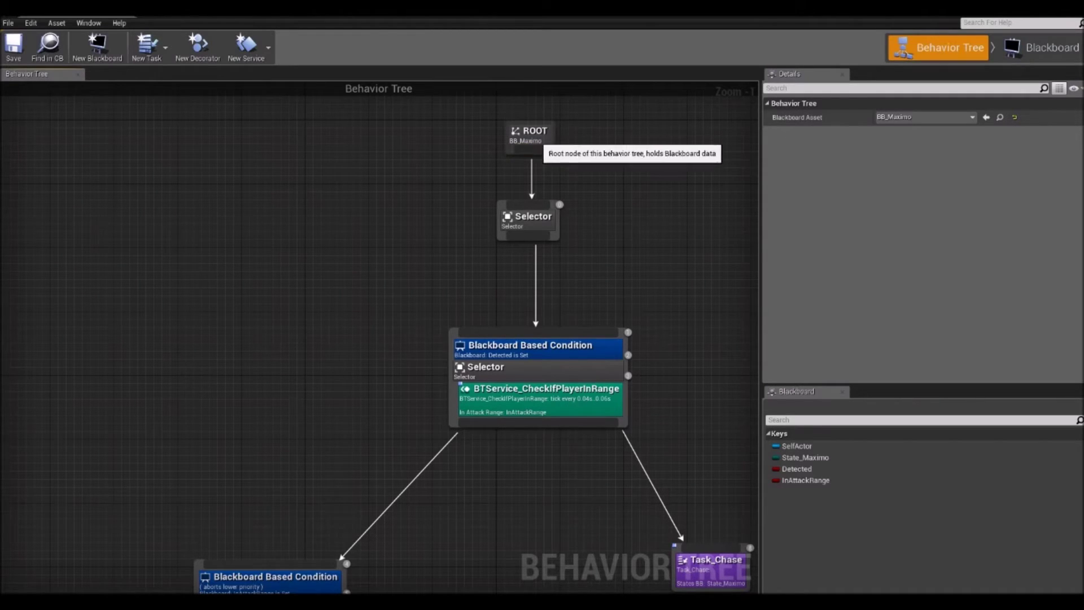
pyautogui.moveTo(520, 141); pyautogui.dragTo(466, 102, button='right')
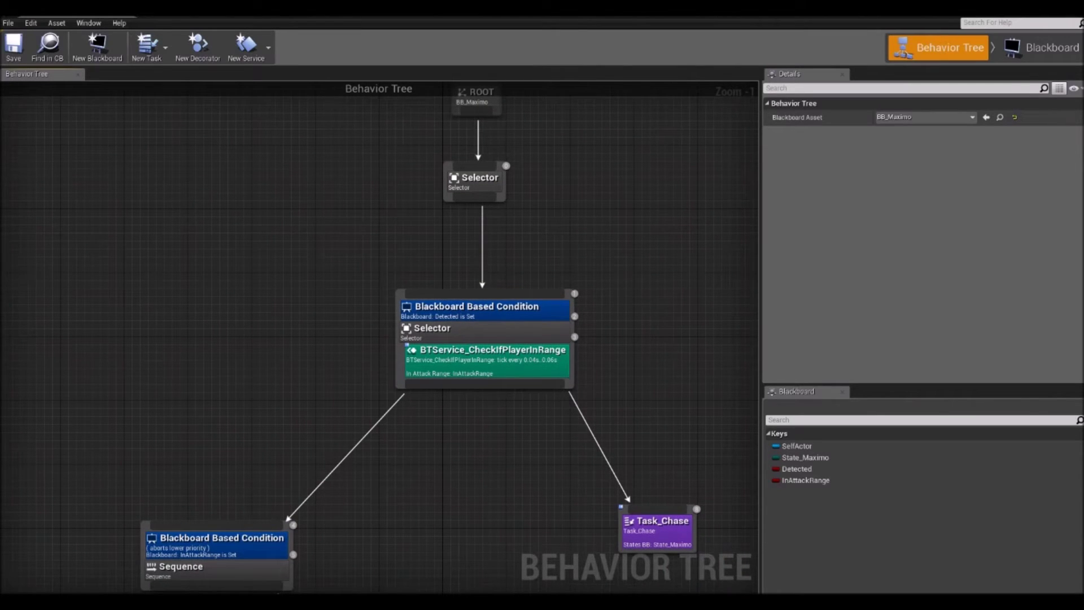
pyautogui.moveTo(395, 339); pyautogui.dragTo(438, 197, button='right')
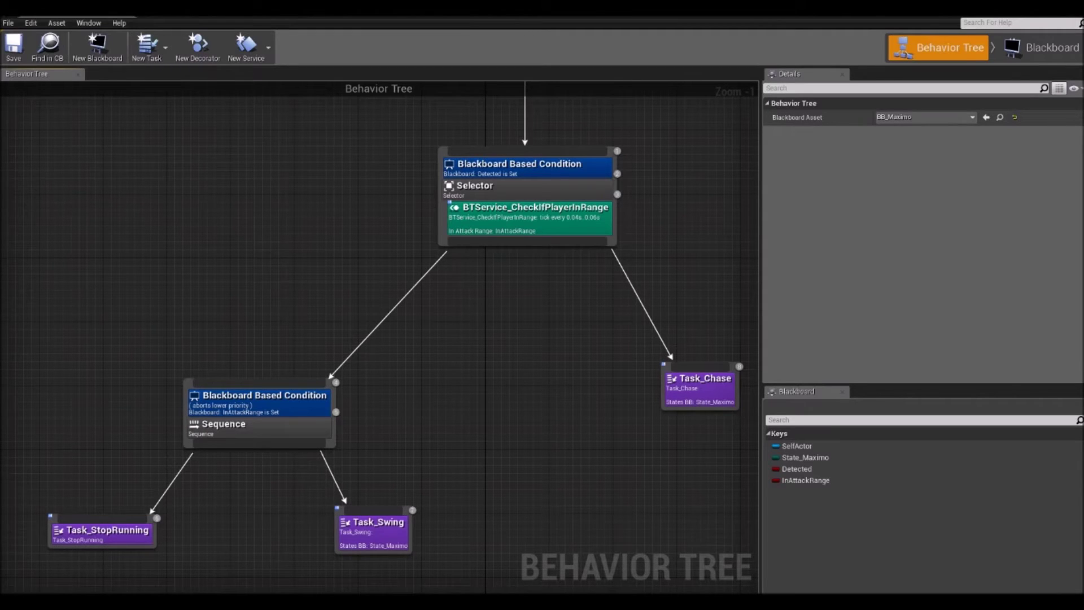
pyautogui.moveTo(509, 113); pyautogui.dragTo(390, 356, button='right')
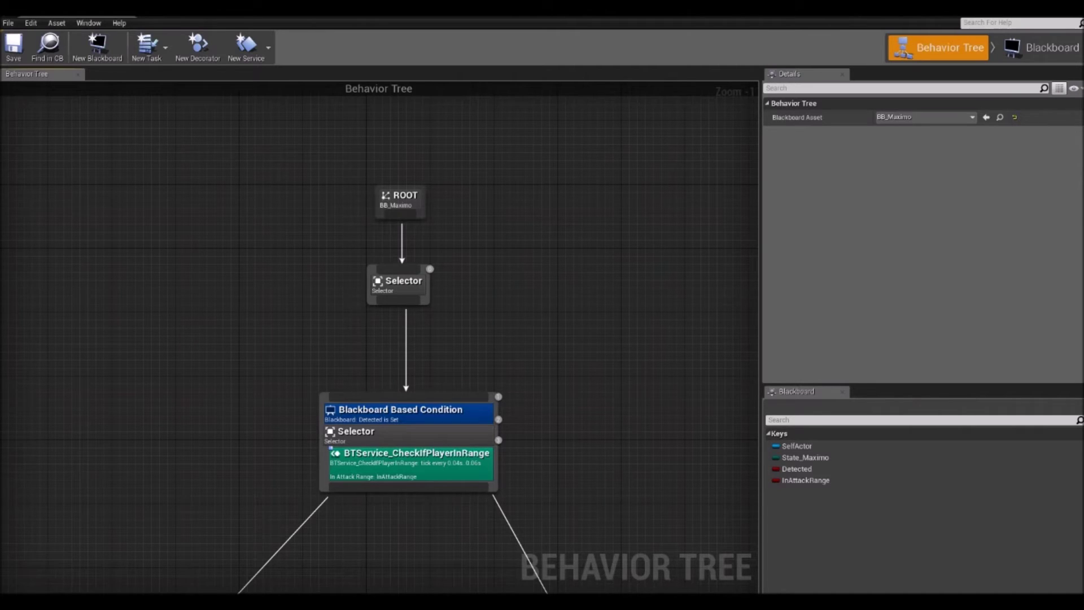
pyautogui.rightClick(210, 299)
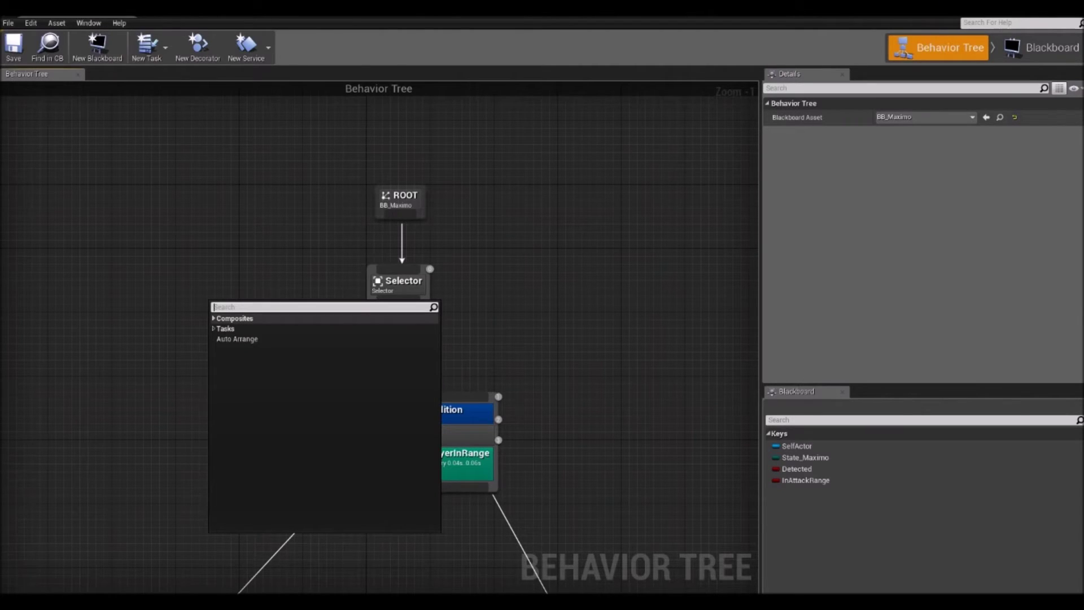
pyautogui.click(232, 318)
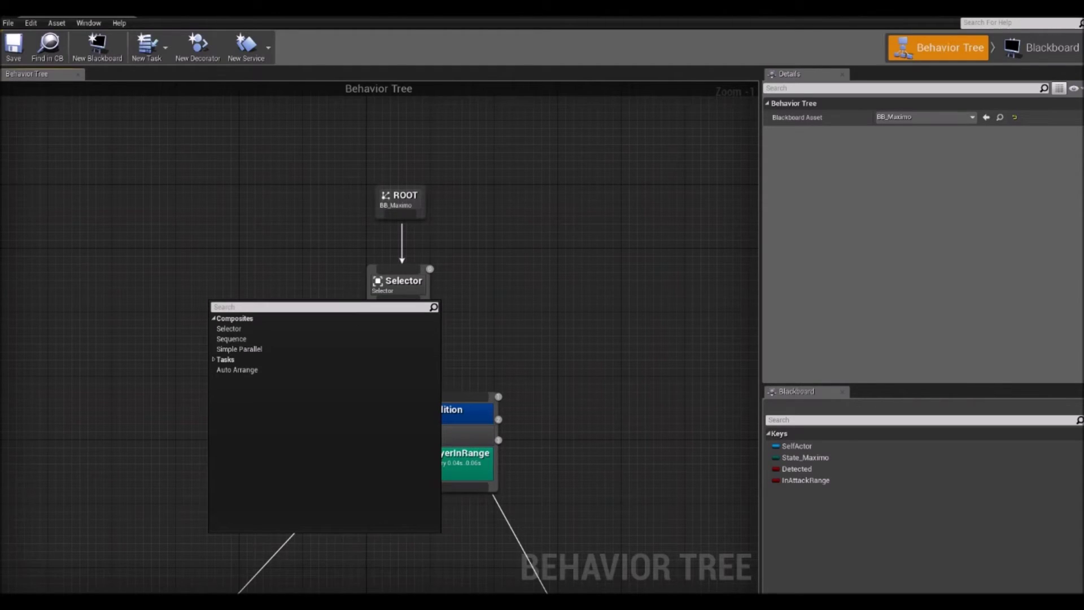
pyautogui.press('Escape')
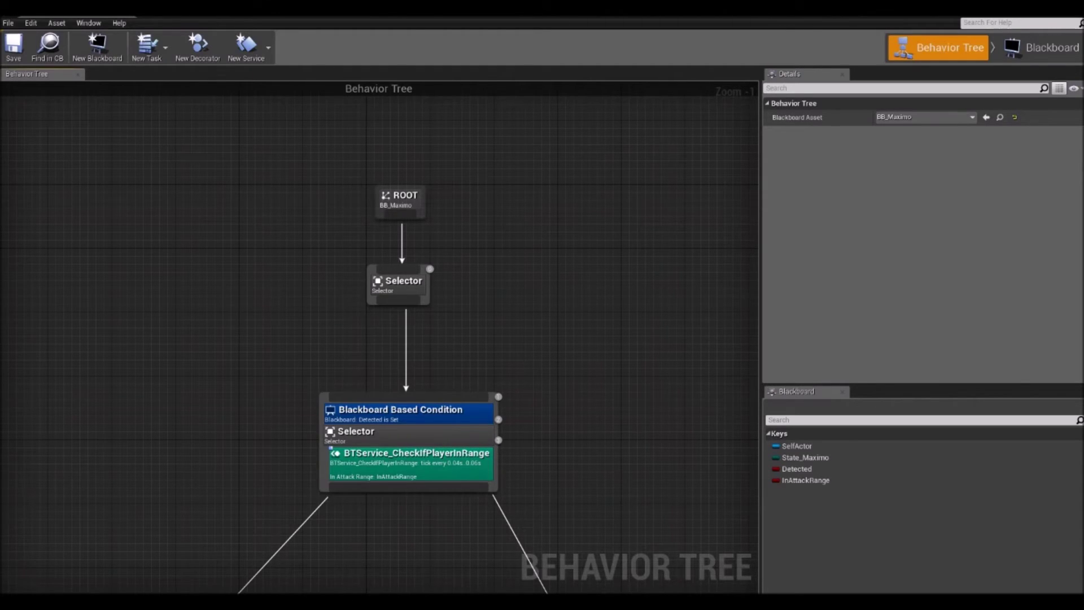
pyautogui.moveTo(407, 285); pyautogui.dragTo(395, 240, button='right')
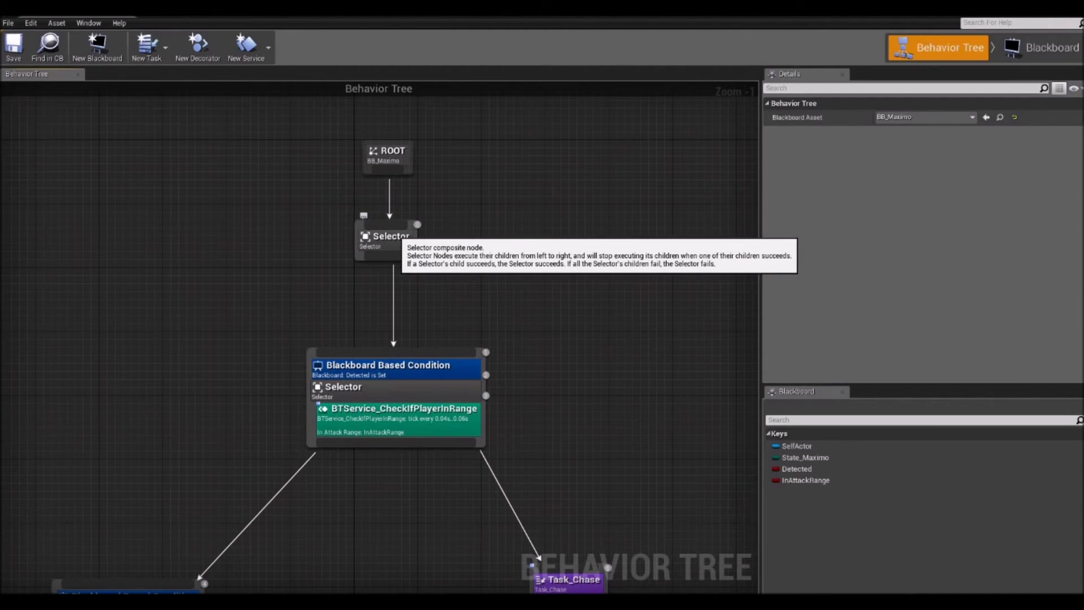
pyautogui.click(395, 240)
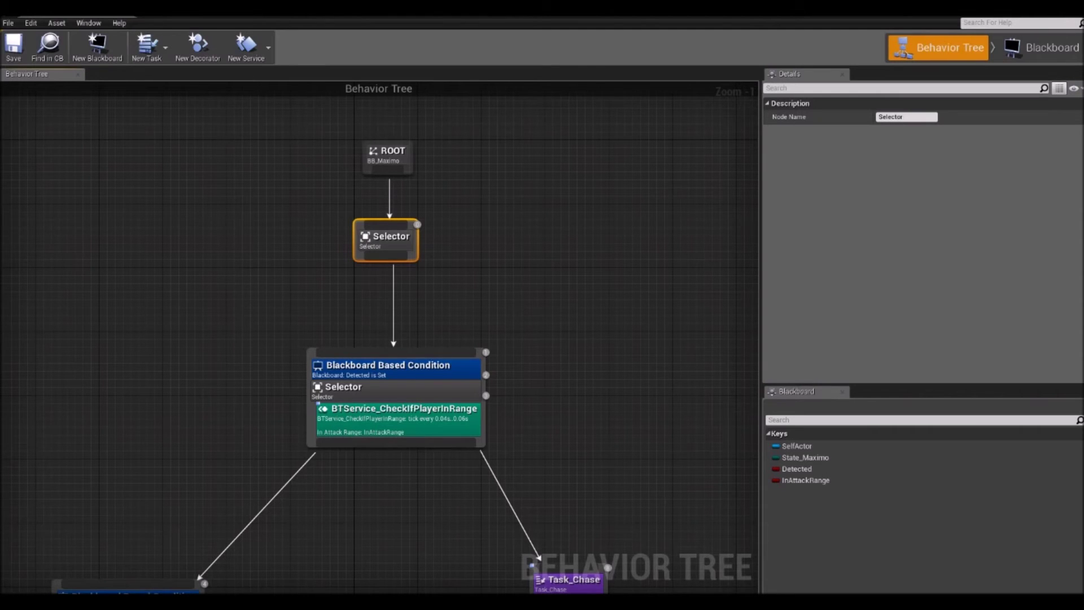
pyautogui.moveTo(391, 499); pyautogui.dragTo(562, 274, button='right')
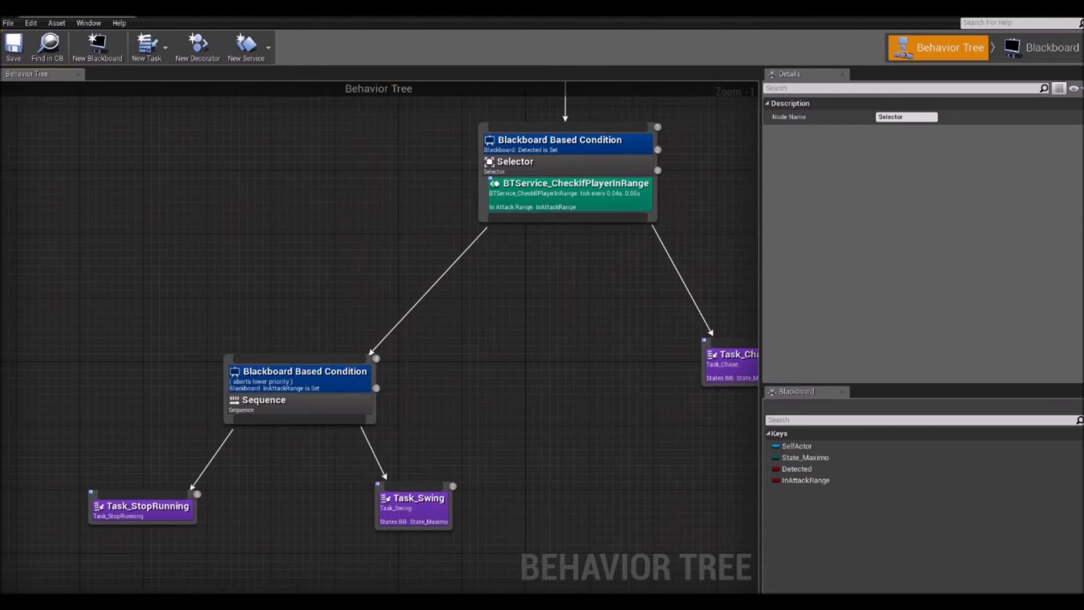
pyautogui.moveTo(544, 185); pyautogui.dragTo(463, 249, button='right')
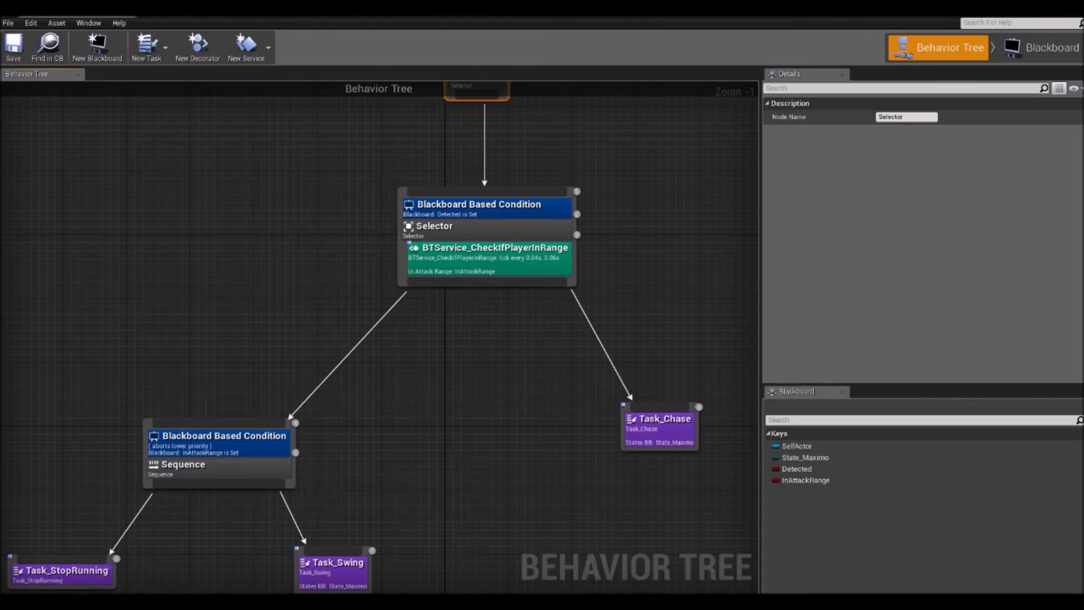
pyautogui.click(630, 398)
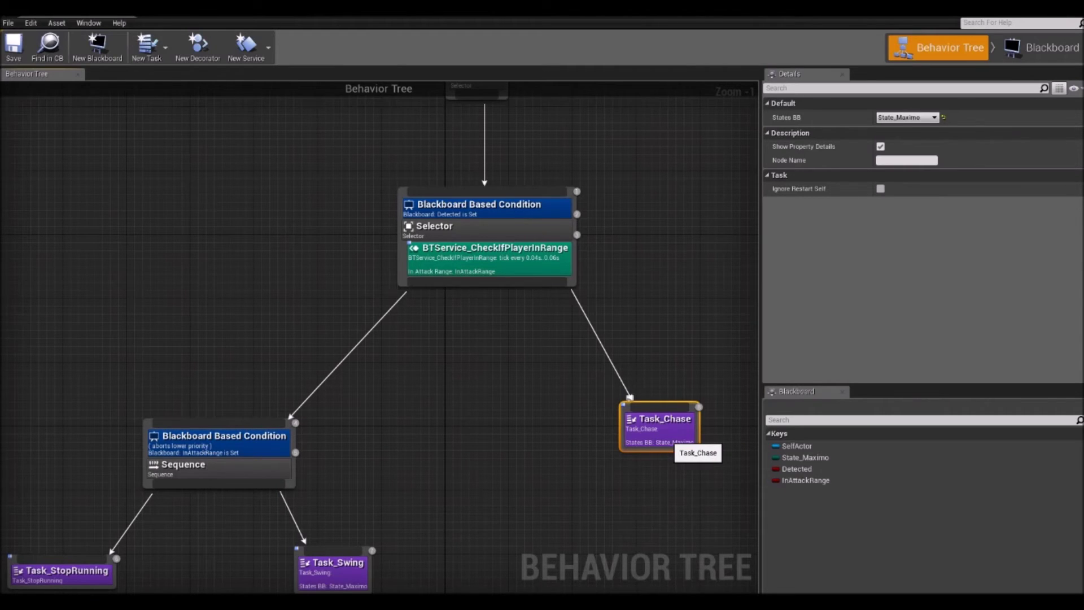
pyautogui.moveTo(666, 440); pyautogui.dragTo(669, 521, button='right')
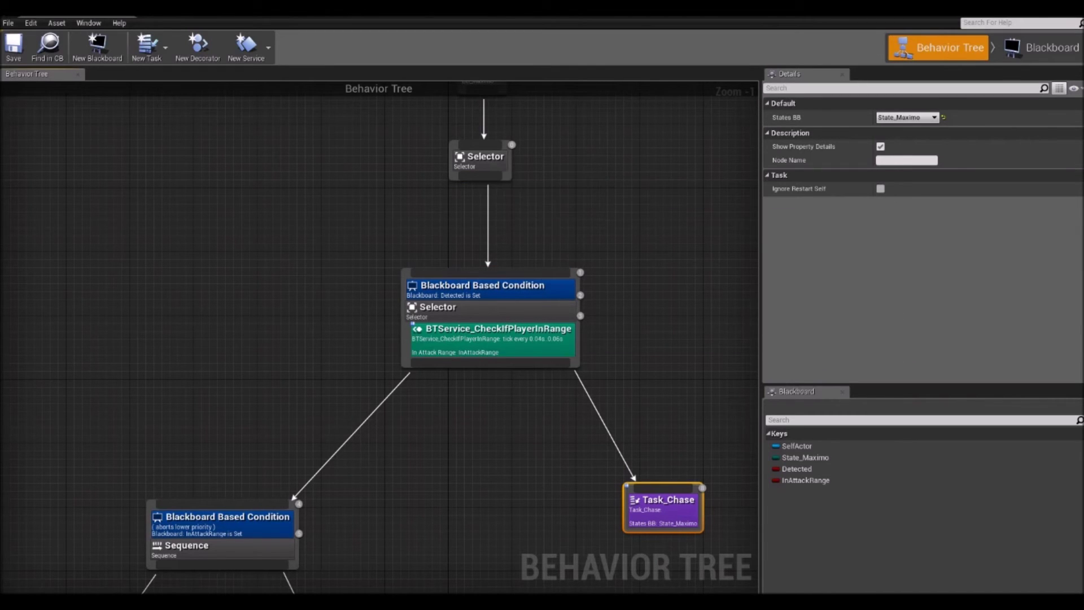
pyautogui.click(565, 430)
pyautogui.moveTo(565, 429); pyautogui.dragTo(564, 283, button='right')
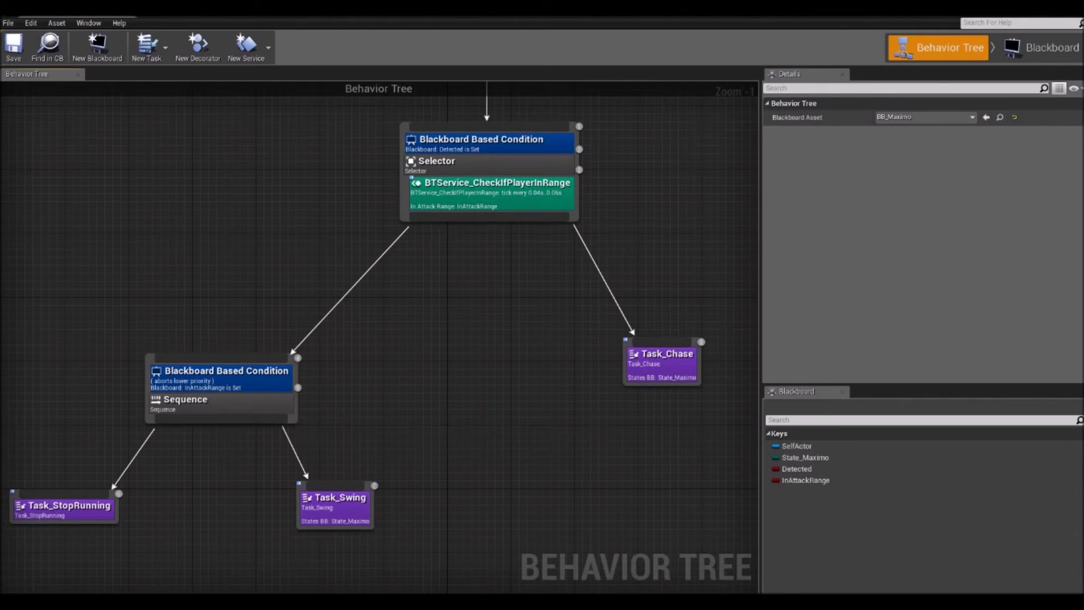
pyautogui.moveTo(192, 468); pyautogui.dragTo(239, 439, button='right')
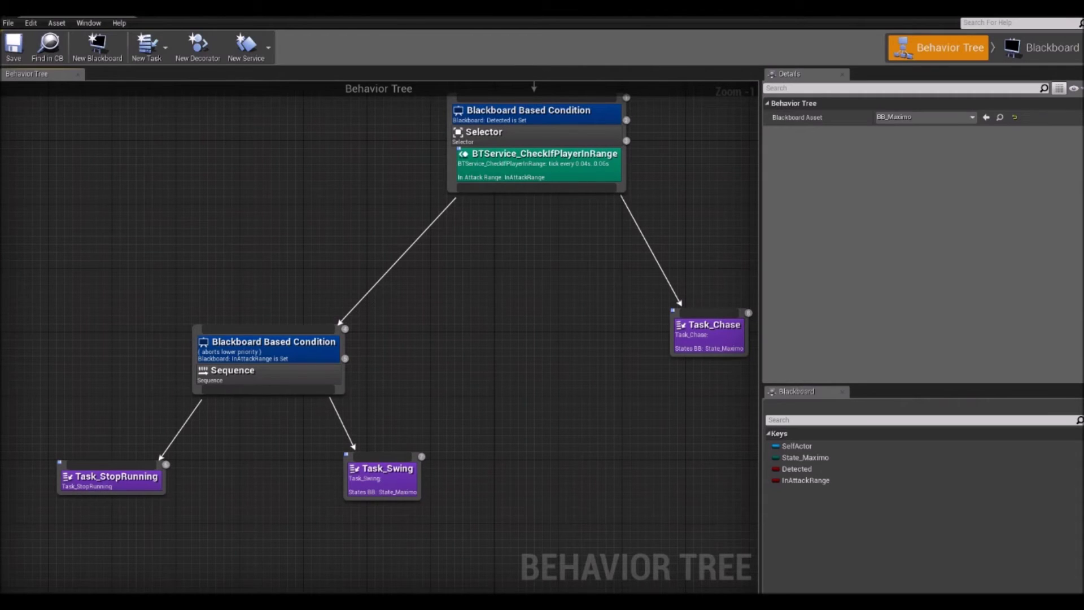
pyautogui.moveTo(240, 438); pyautogui.dragTo(208, 471, button='right')
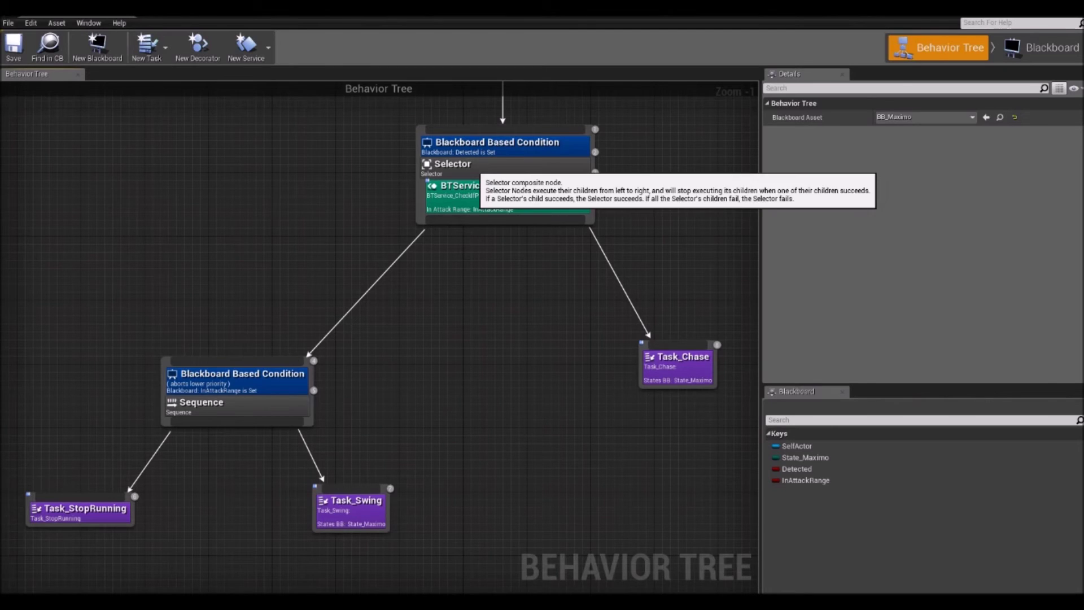
pyautogui.click(451, 166)
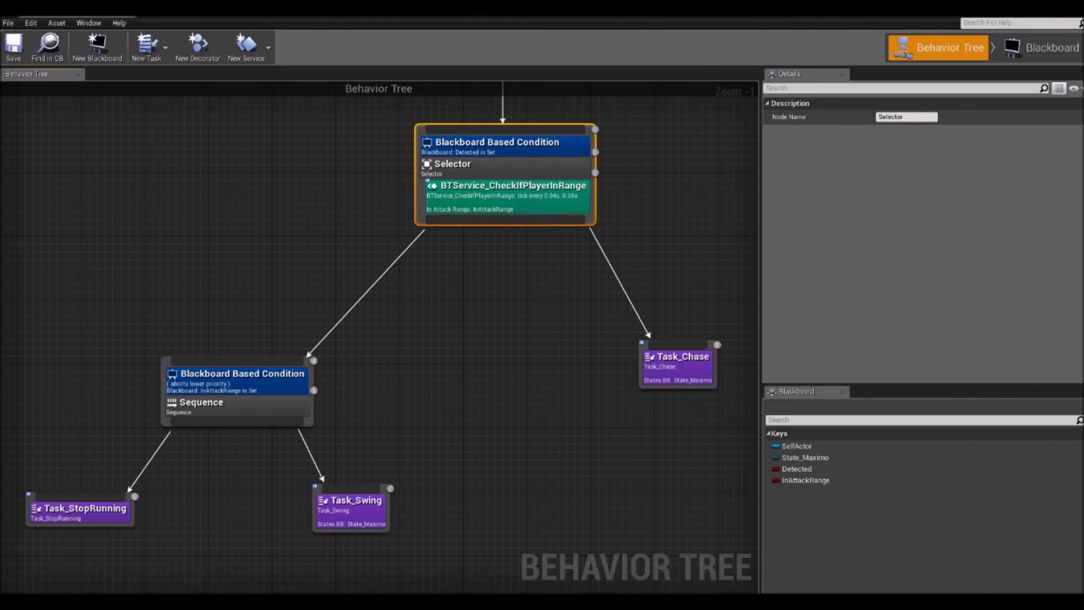
pyautogui.click(237, 410)
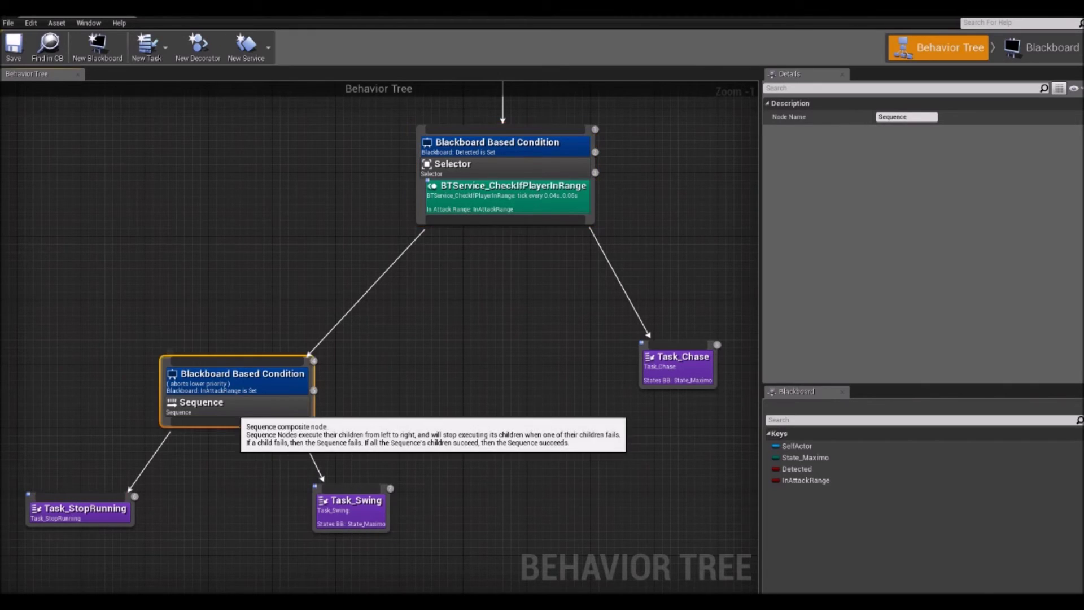
pyautogui.click(503, 166)
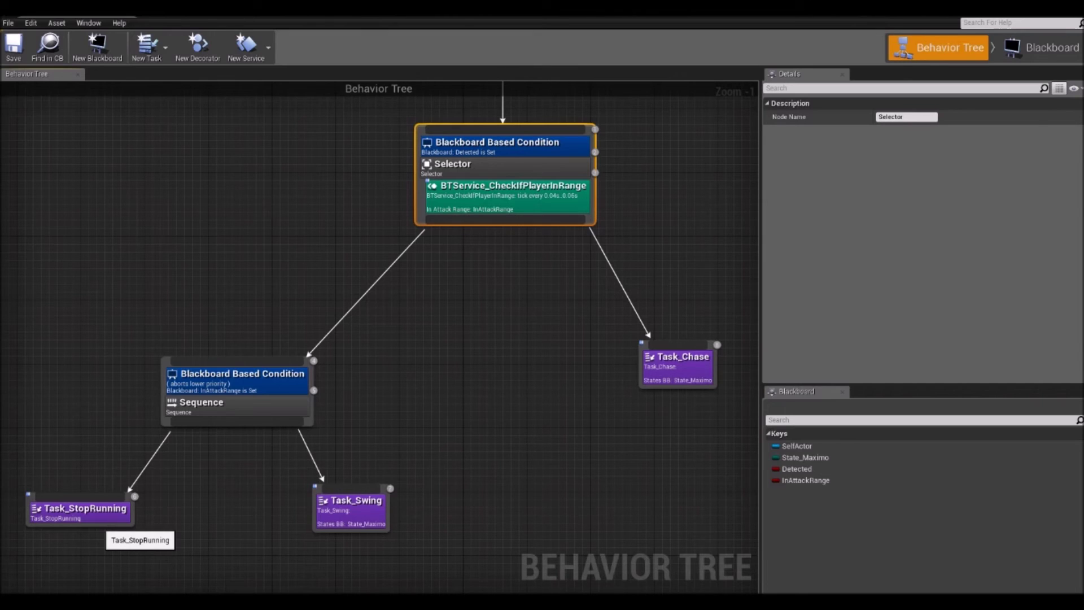
pyautogui.press('Escape')
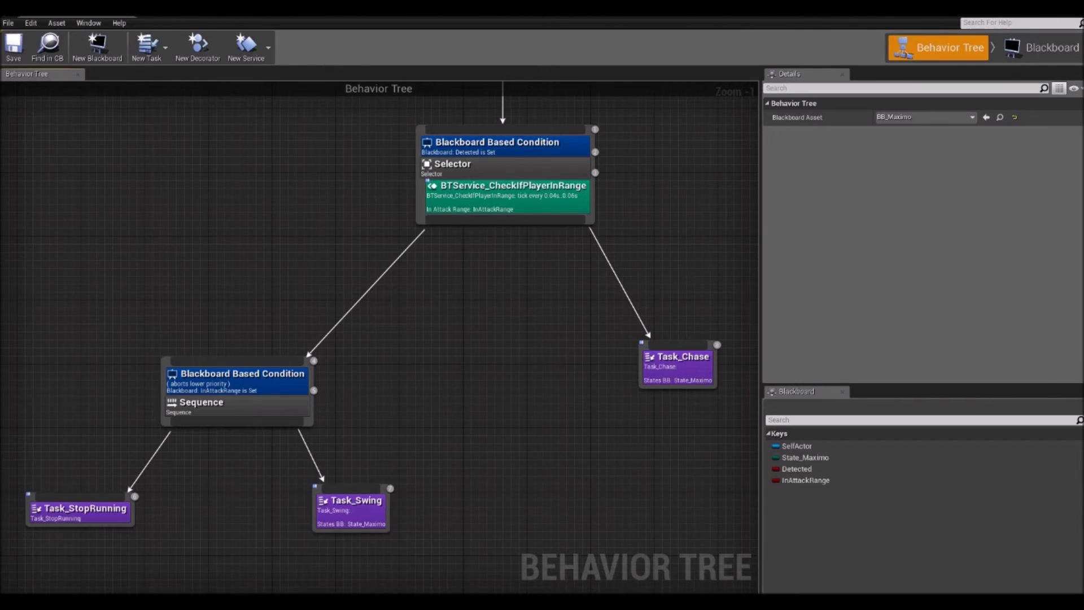
pyautogui.moveTo(517, 220); pyautogui.dragTo(518, 339)
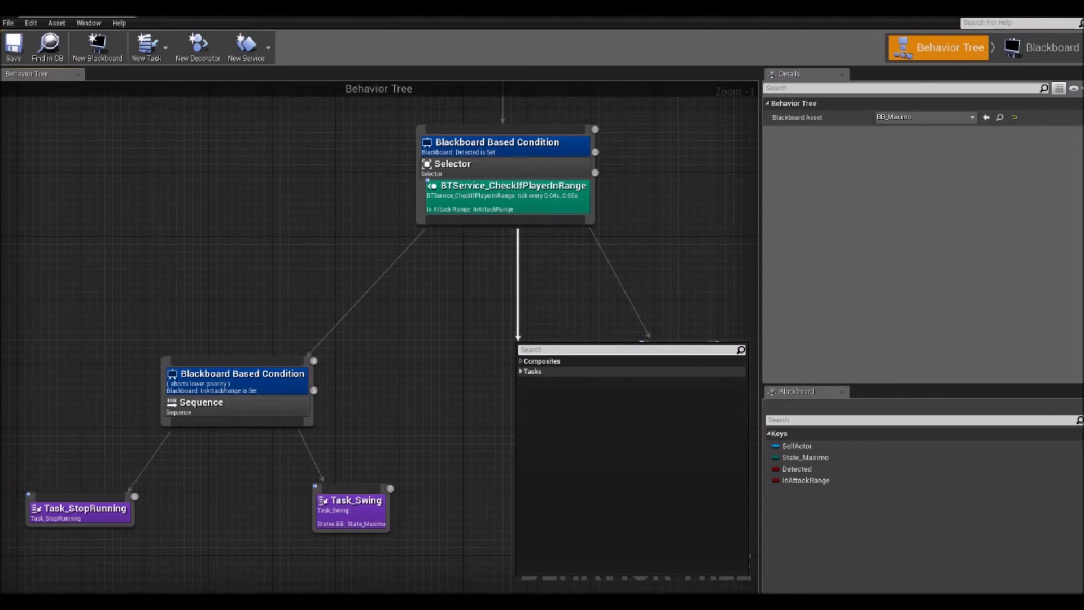
pyautogui.click(531, 371)
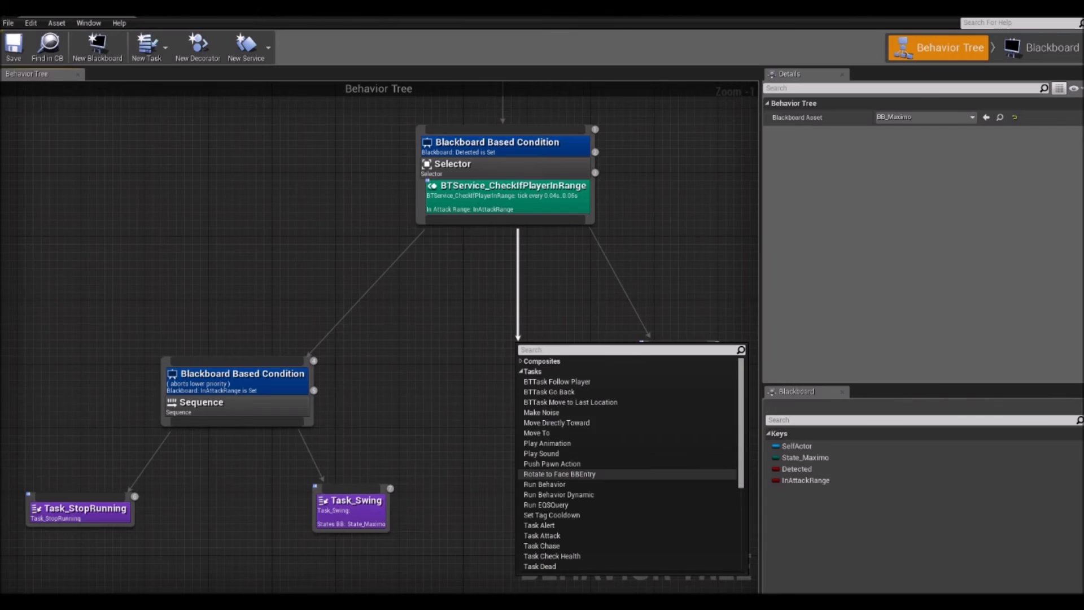
pyautogui.scroll(-1, 626, 463)
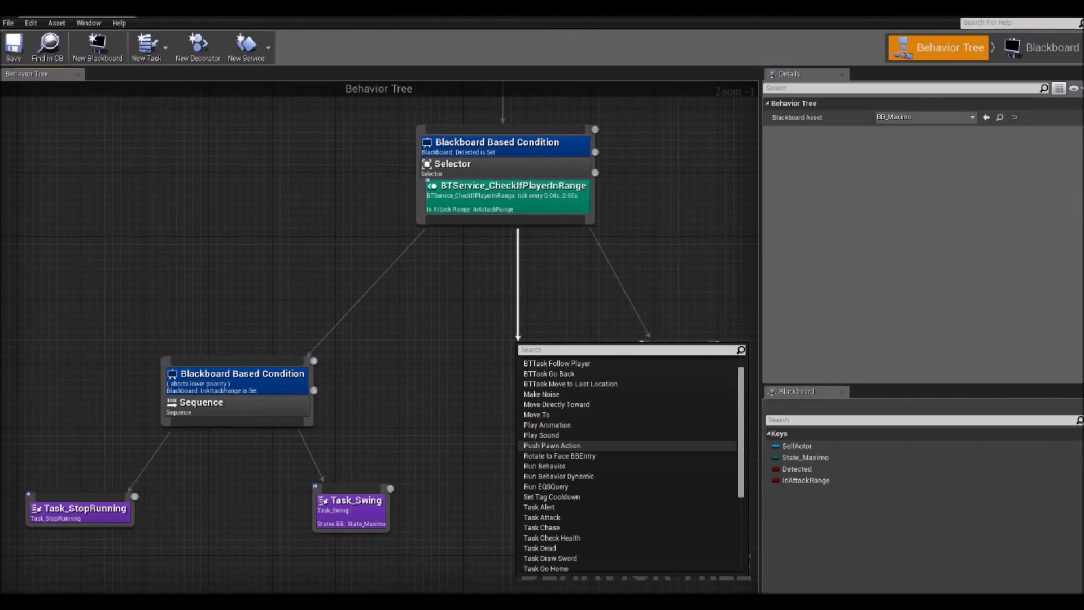
pyautogui.scroll(-3, 626, 449)
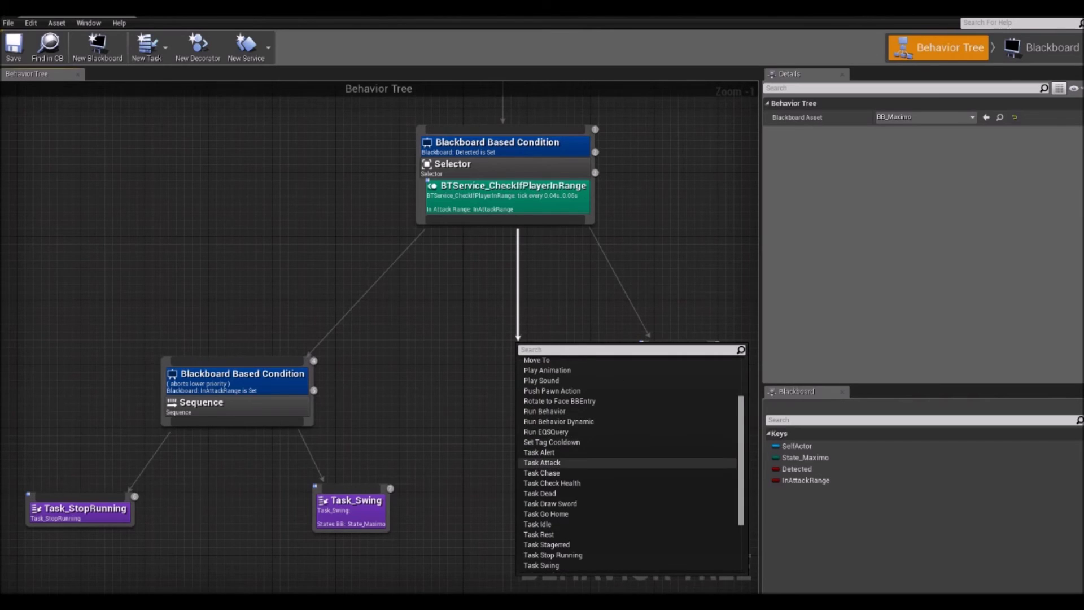
pyautogui.click(543, 473)
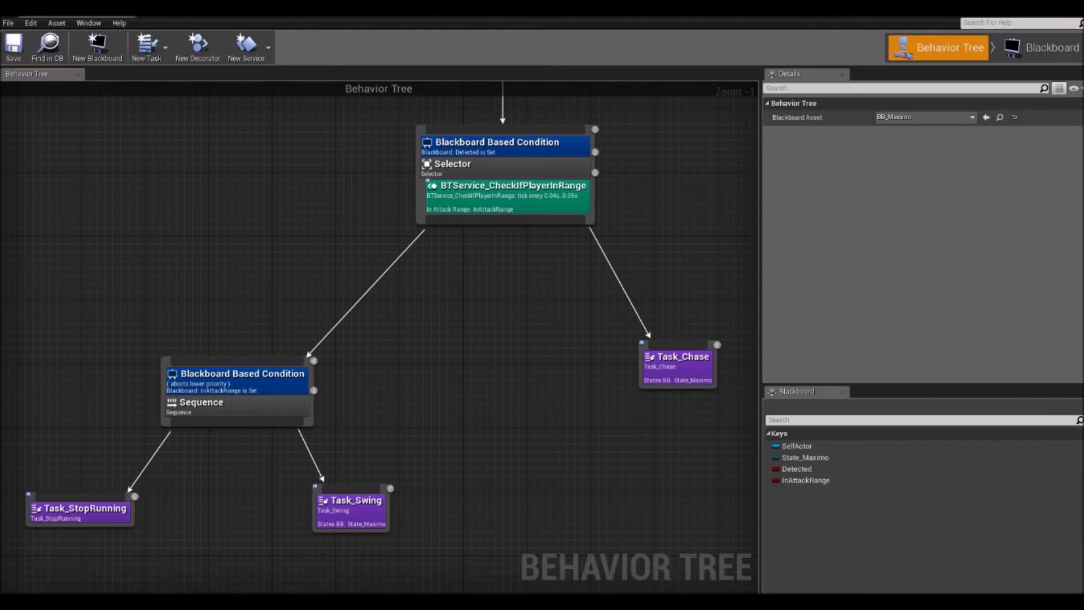
# Step: Select the root Selector's CheckIfPlayerInRange service to show its 0.05 interval and 0.01 deviation
pyautogui.moveTo(378, 338); pyautogui.dragTo(341, 409, button='right')
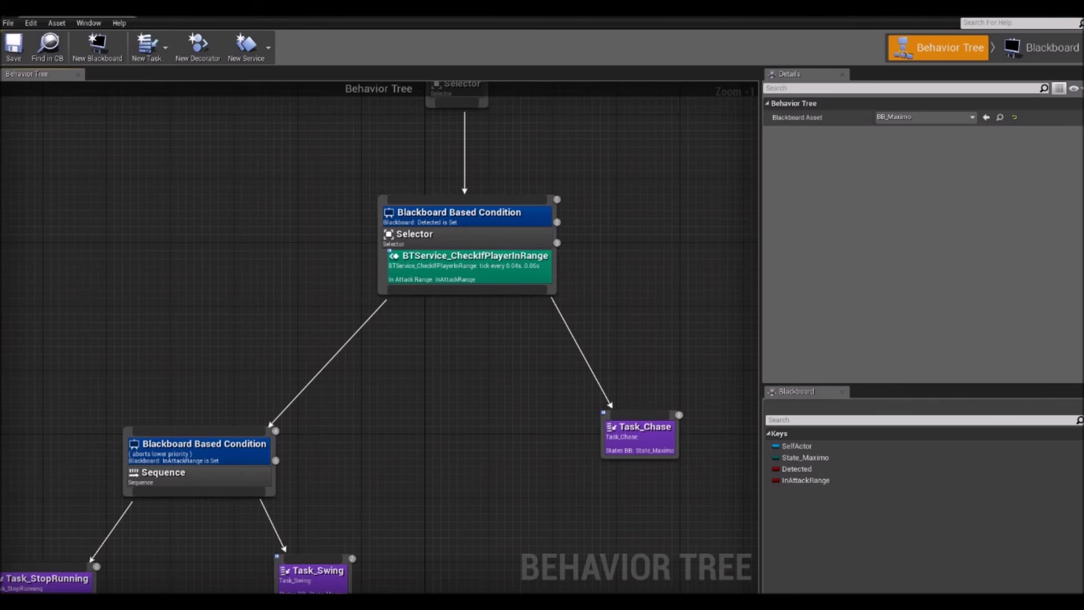
pyautogui.click(485, 268)
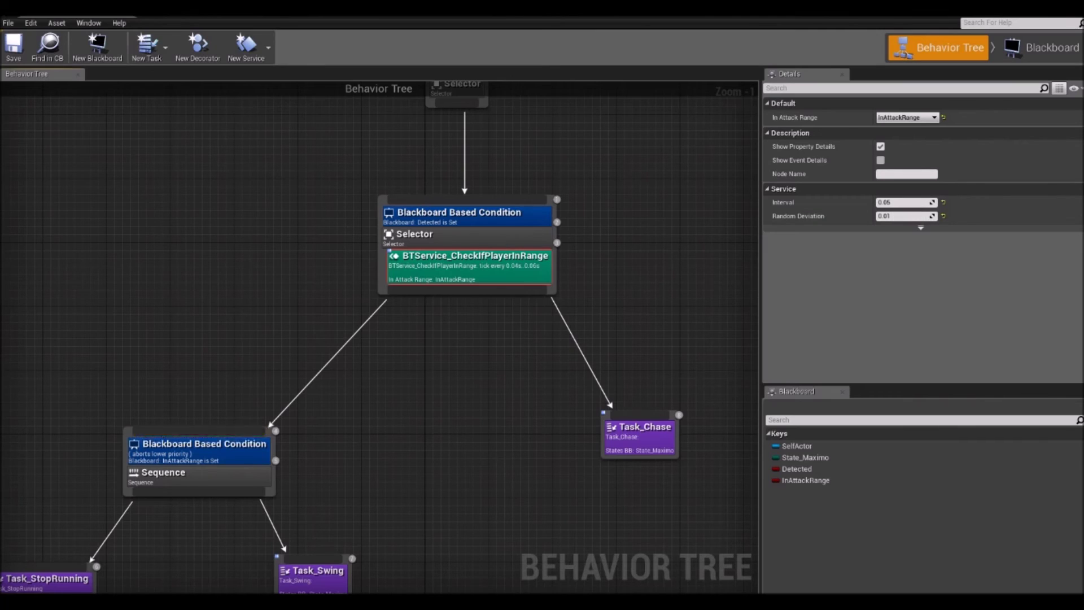
pyautogui.click(240, 477)
pyautogui.rightClick(240, 479)
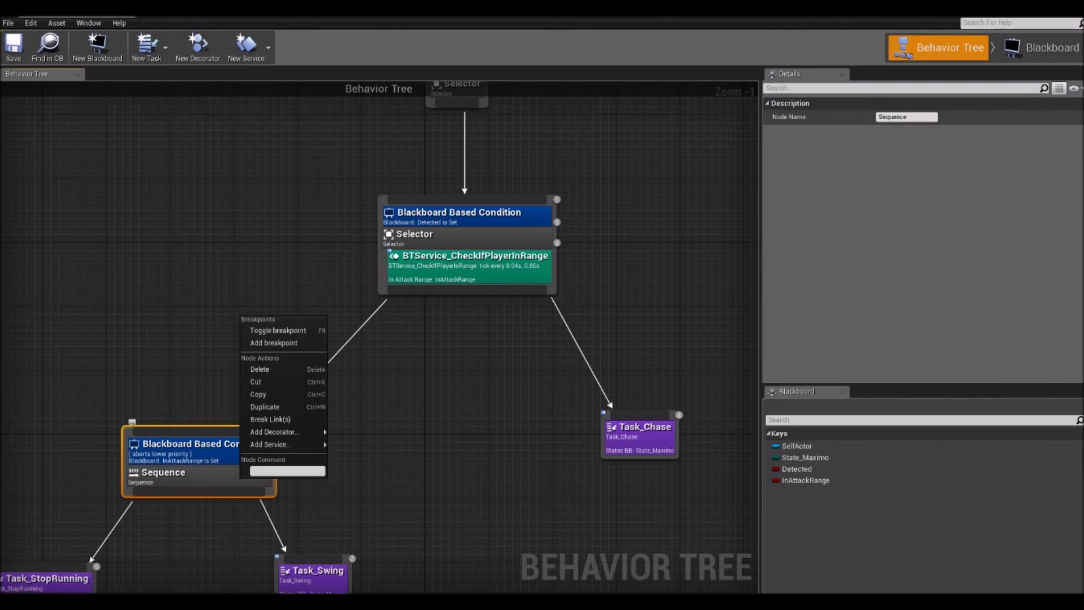
pyautogui.moveTo(268, 445)
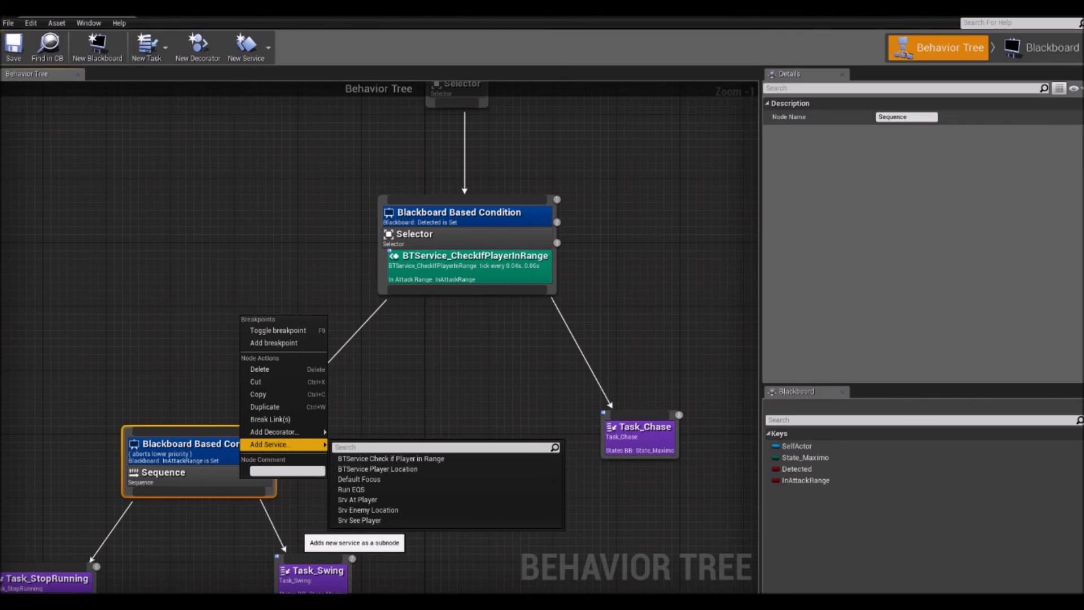
pyautogui.press('Escape')
pyautogui.click(395, 367)
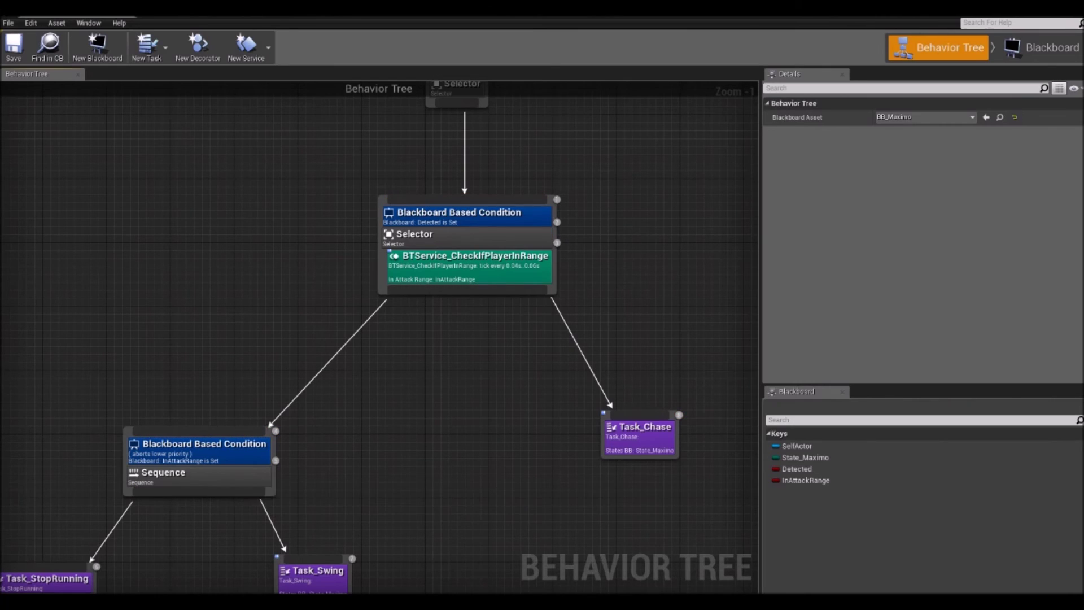
pyautogui.moveTo(336, 497); pyautogui.dragTo(339, 438, button='right')
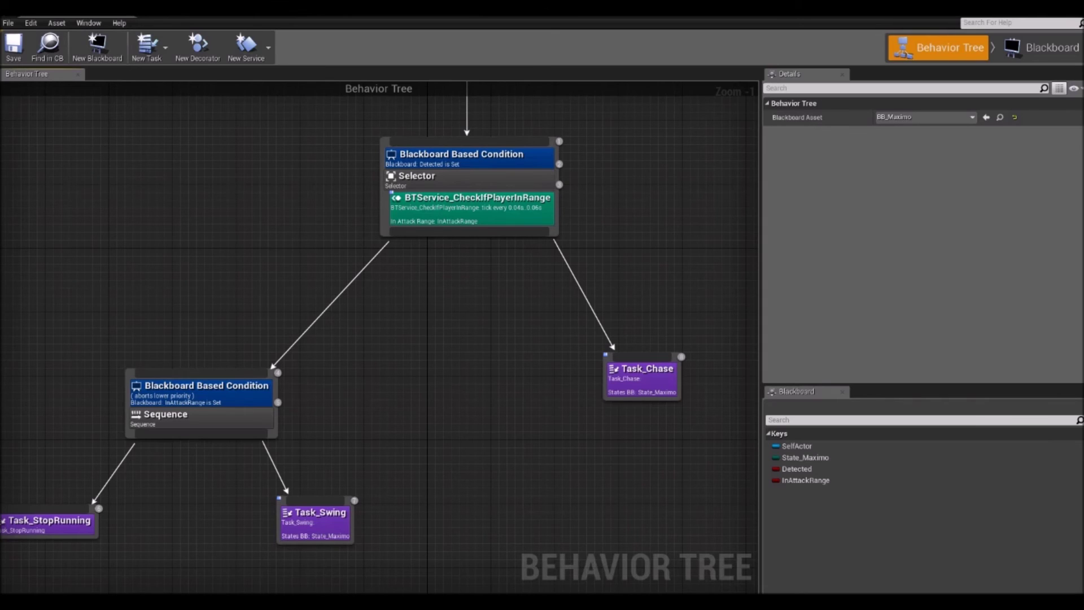
pyautogui.click(330, 526)
pyautogui.rightClick(322, 524)
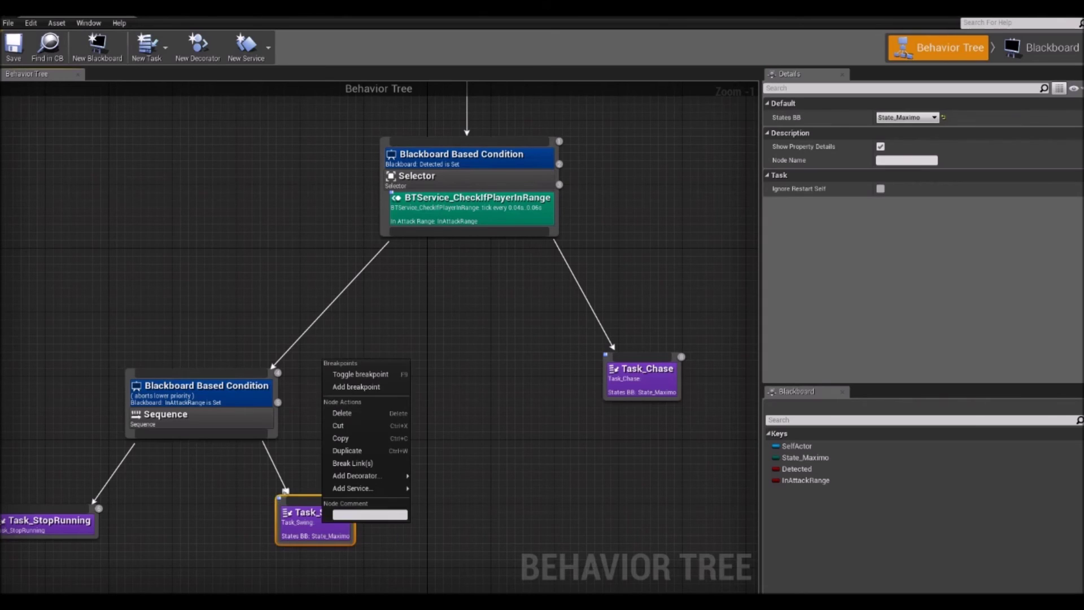
pyautogui.moveTo(361, 476)
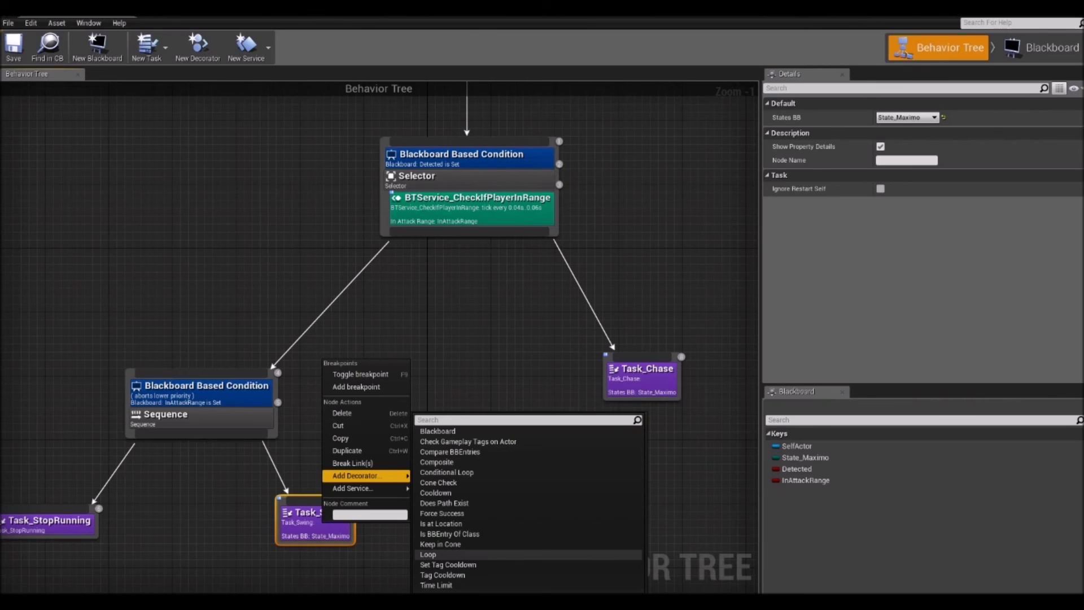
pyautogui.press('Escape')
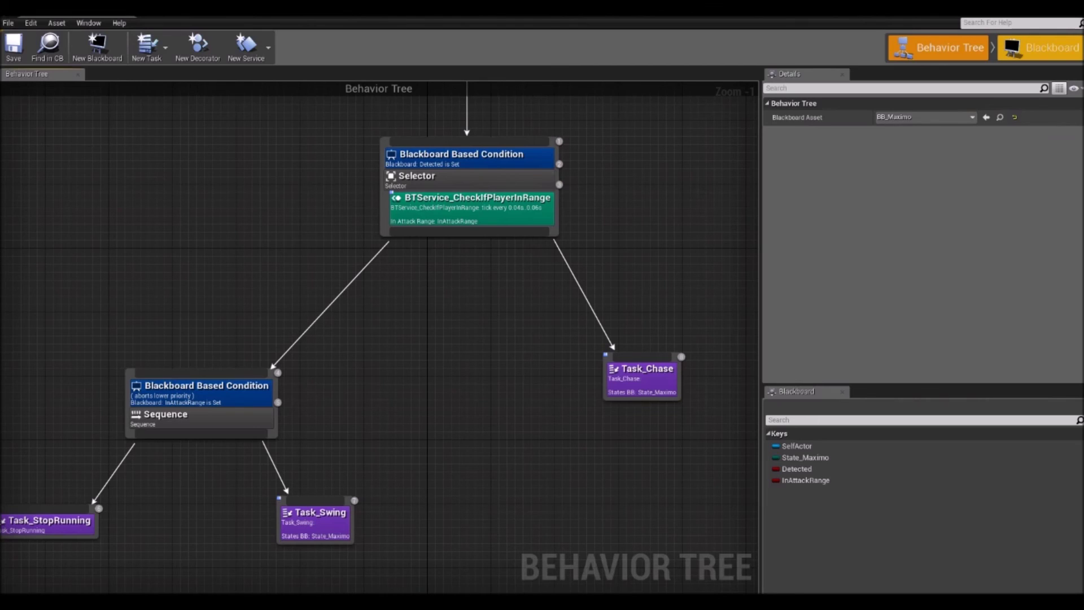
# Step: Switch to Blackboard mode to view BB_Maximo's keys, including State_Maximo, Detected and InAttackRange
pyautogui.click(1041, 48)
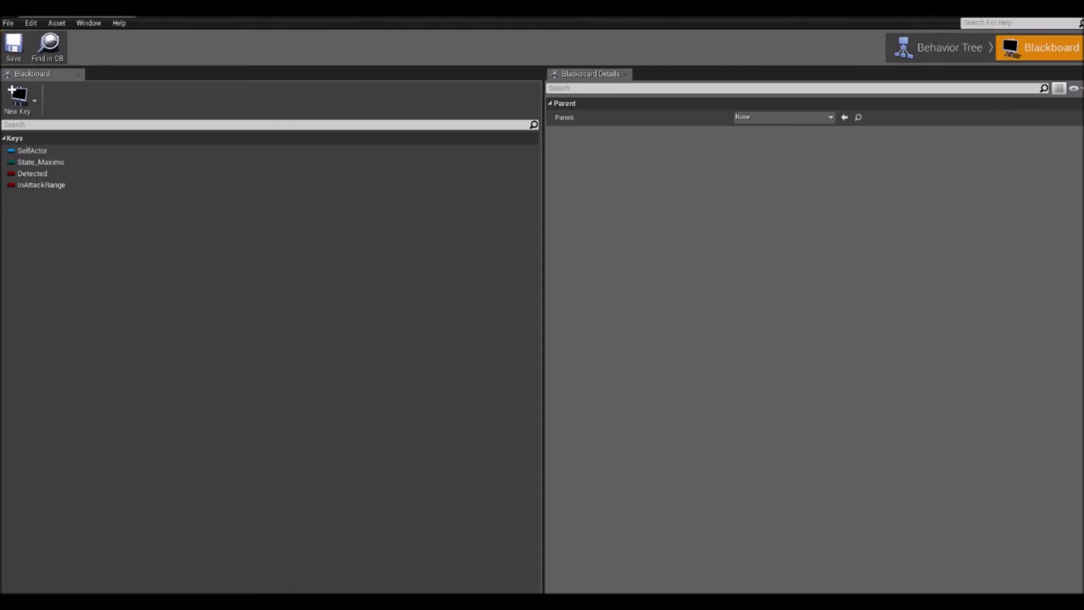